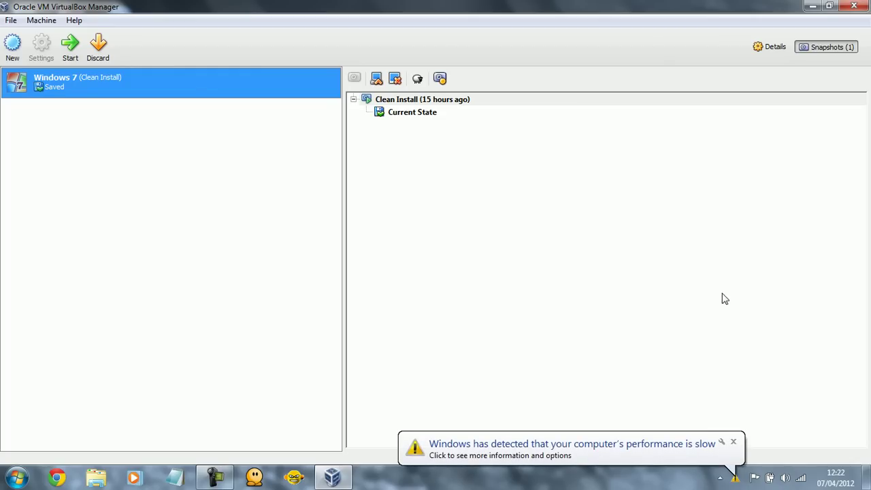
Dismiss the host's performance notification and start the Windows 7 virtual machine, acknowledging the mouse pointer integration message
click(648, 448)
click(441, 272)
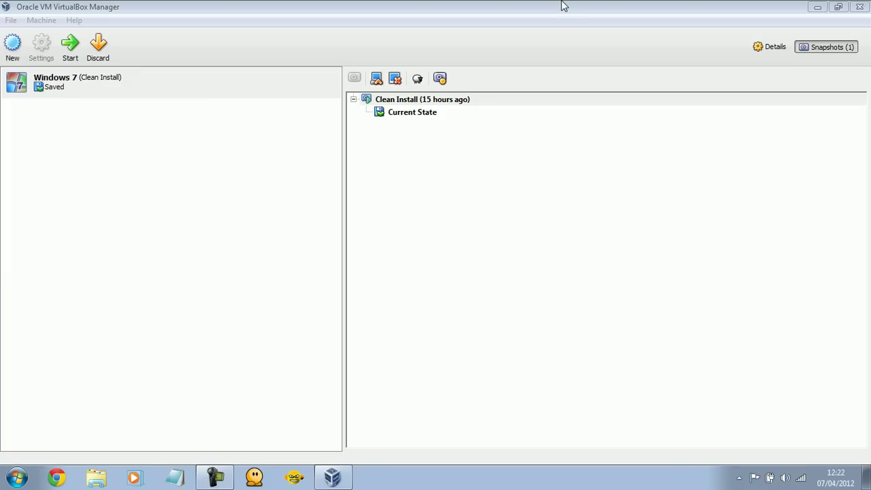
click(562, 5)
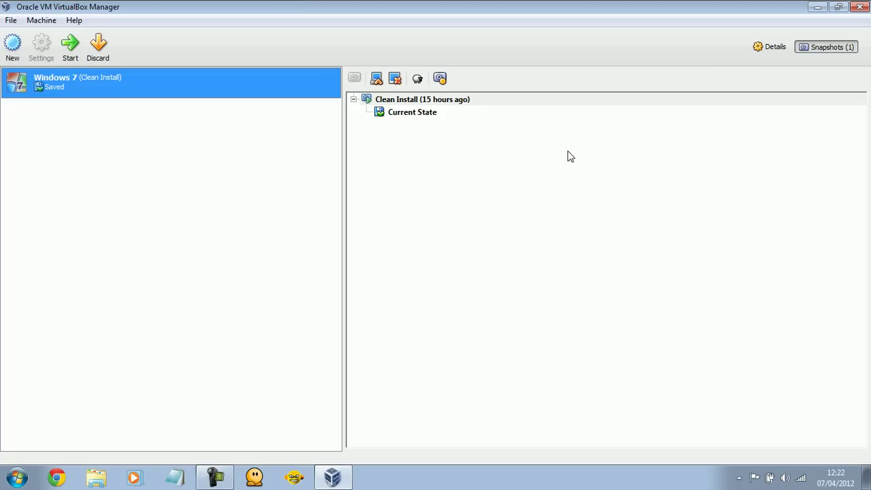
click(63, 48)
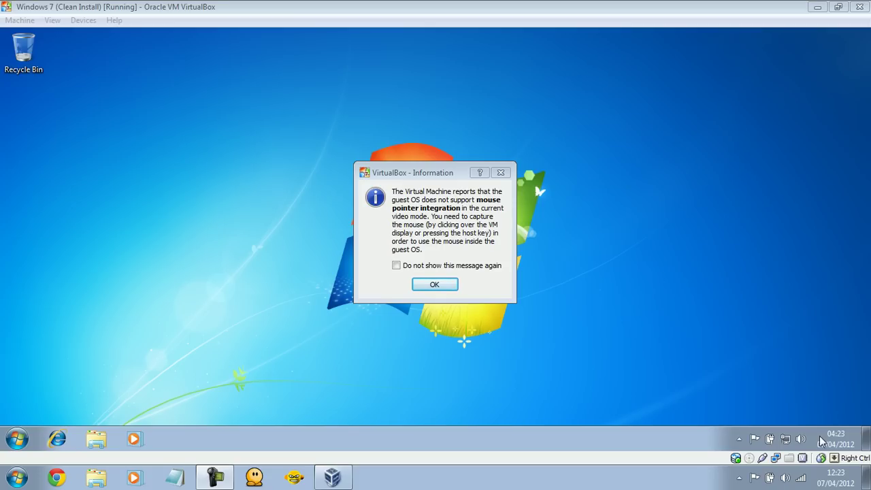
click(434, 284)
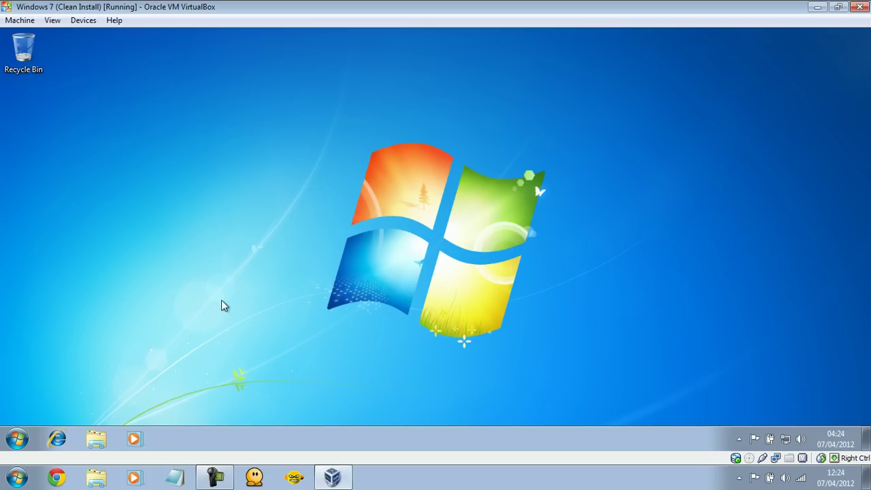
Switch the virtual machine to fullscreen mode and stop its information message from being shown again
click(20, 21)
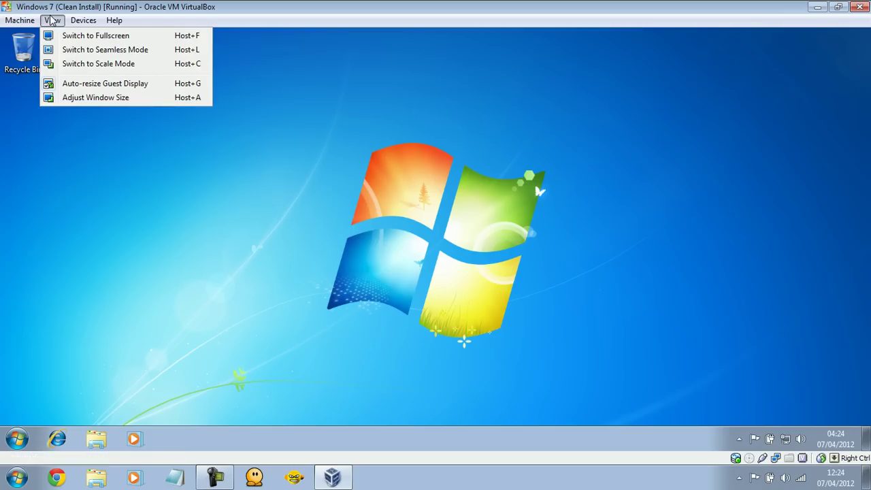
click(54, 35)
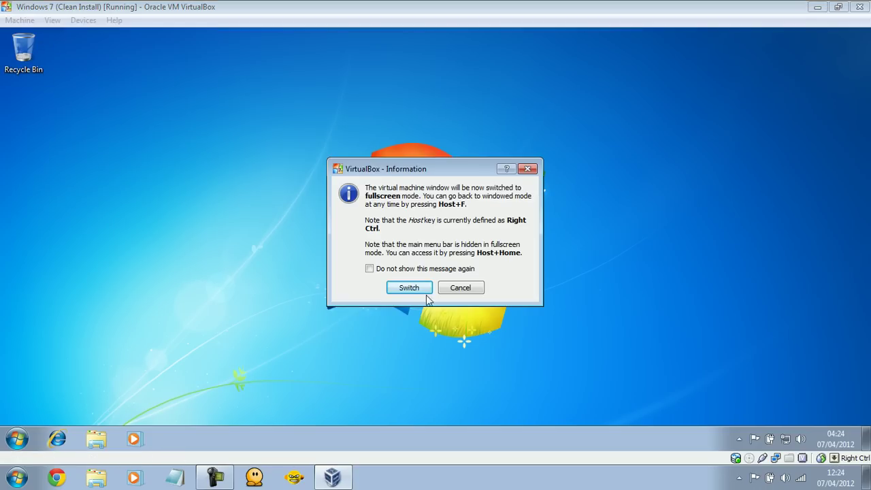
click(412, 268)
click(398, 291)
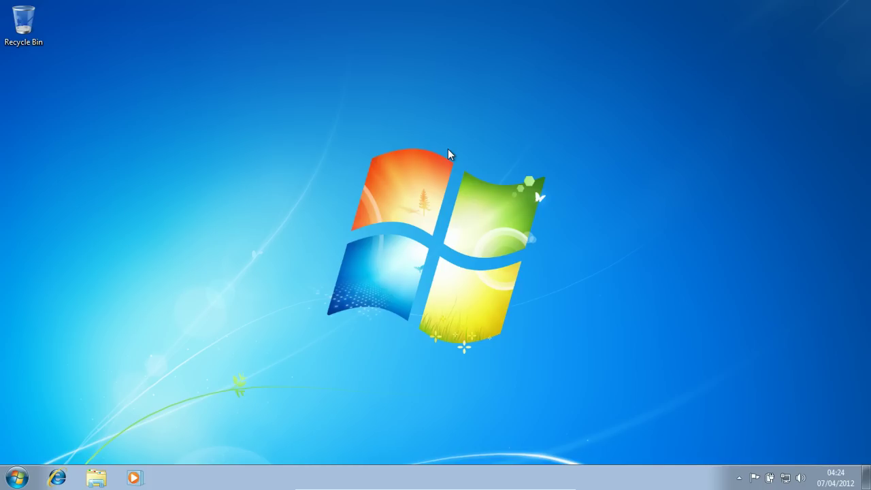
drag(456, 161, 413, 343)
Open Internet Explorer in the virtual machine and go to avast.com
click(58, 480)
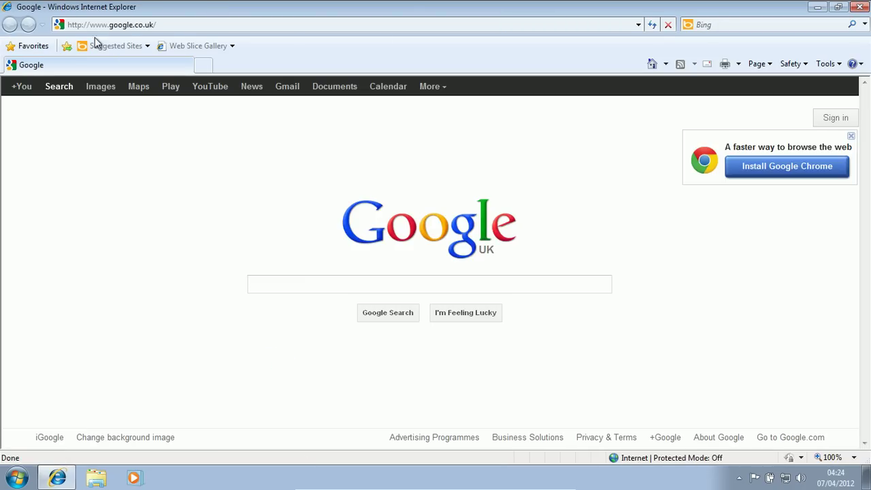
click(129, 25)
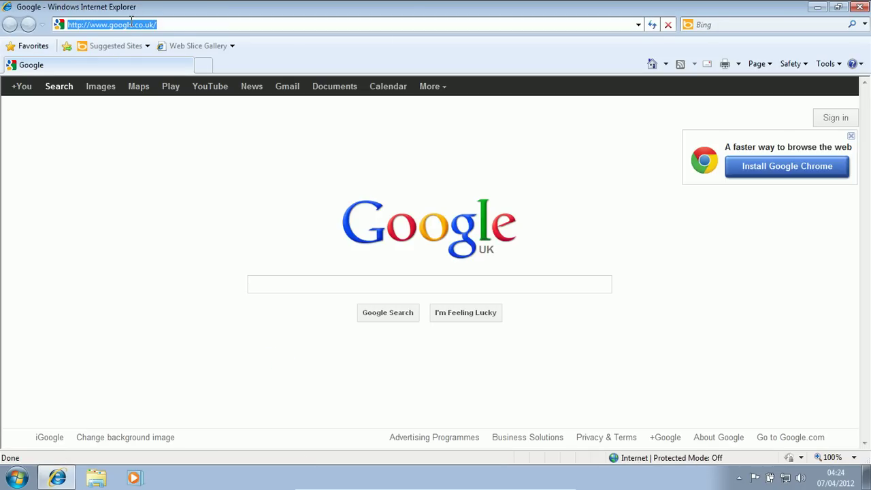
text(avast.com)
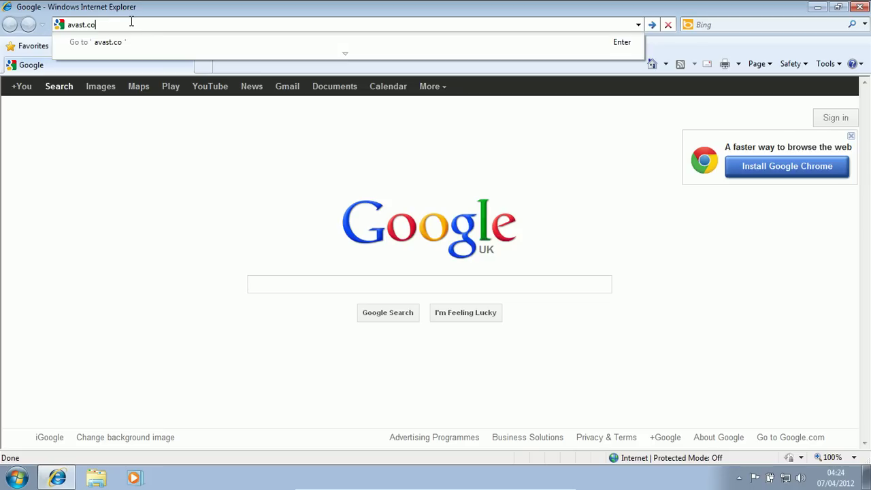
key(Return)
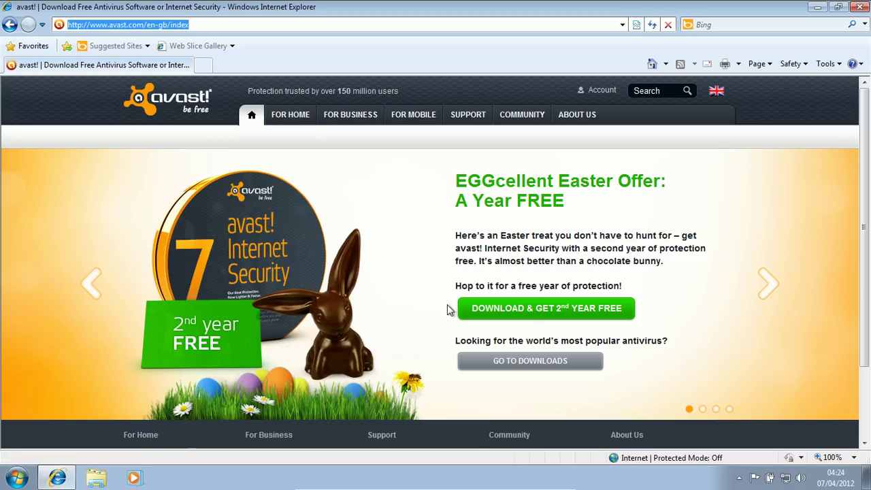
Choose the Free Antivirus download among the avast! home products and decline the Pro upgrade in favour of free protection
click(290, 115)
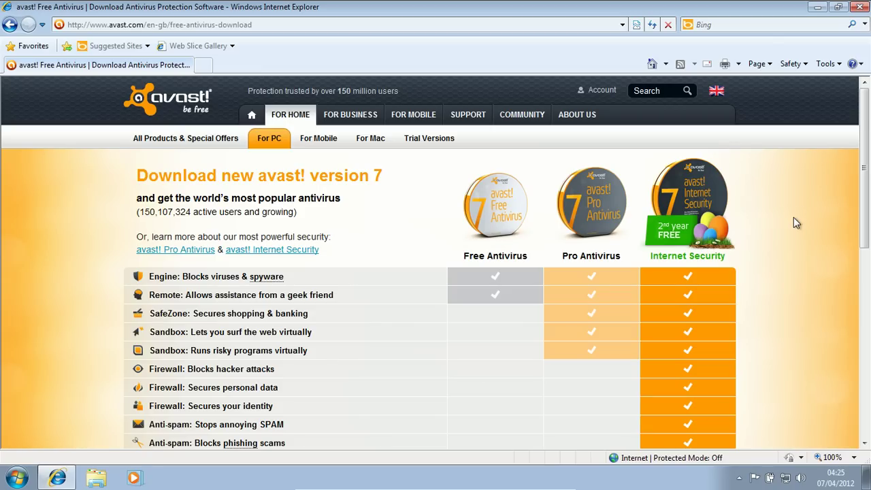
drag(867, 103, 864, 183)
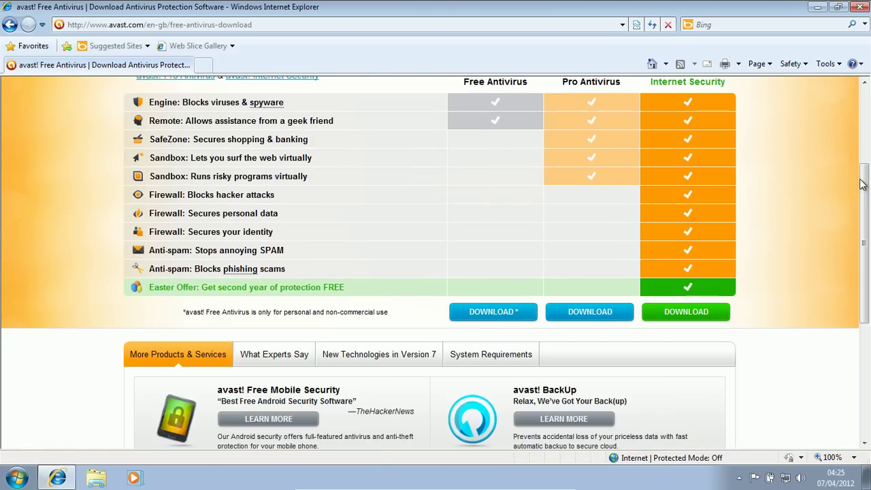
click(476, 313)
drag(864, 192, 864, 245)
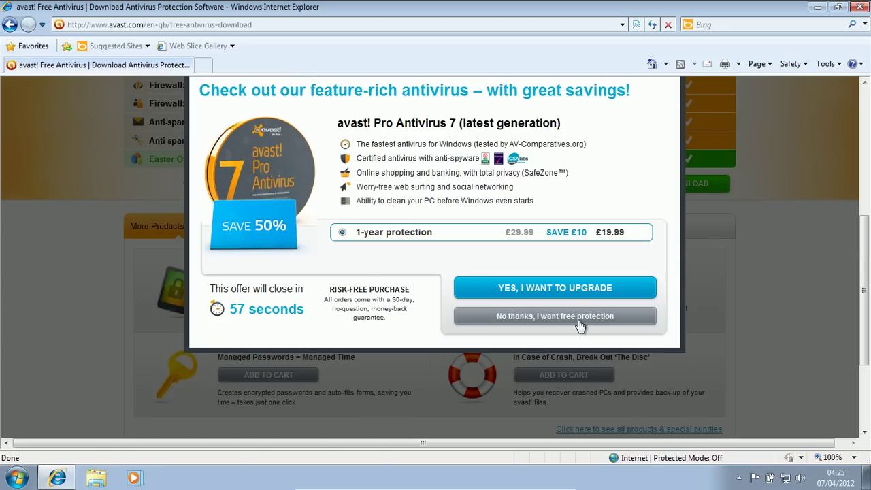
click(578, 321)
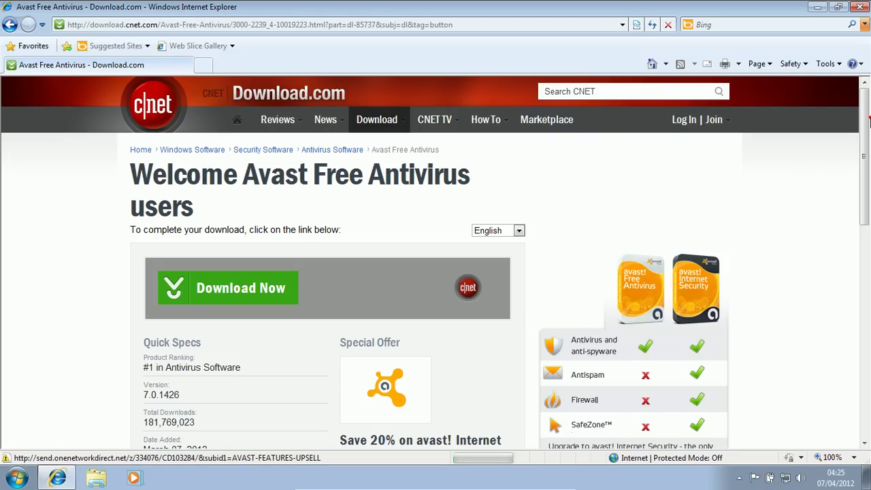
Download the Avast Free Antivirus setup file from CNET by saving it to disk, and minimize its download window
scroll(425, 185, down, 1)
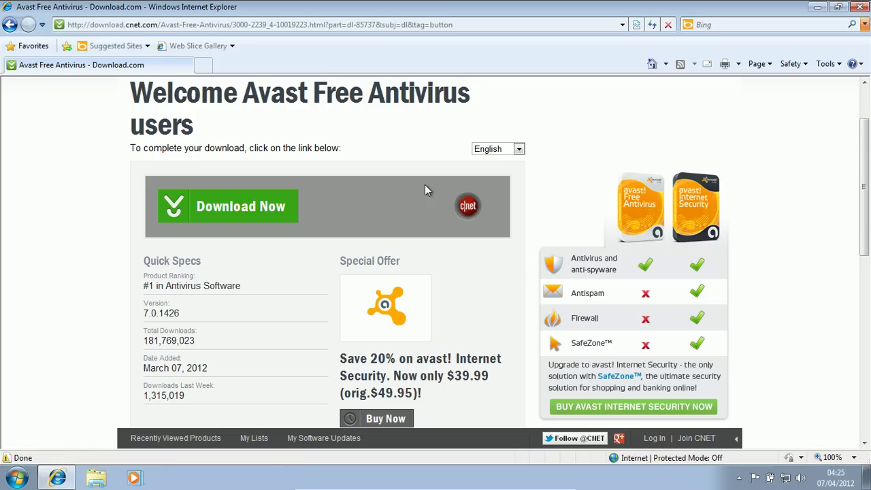
click(199, 204)
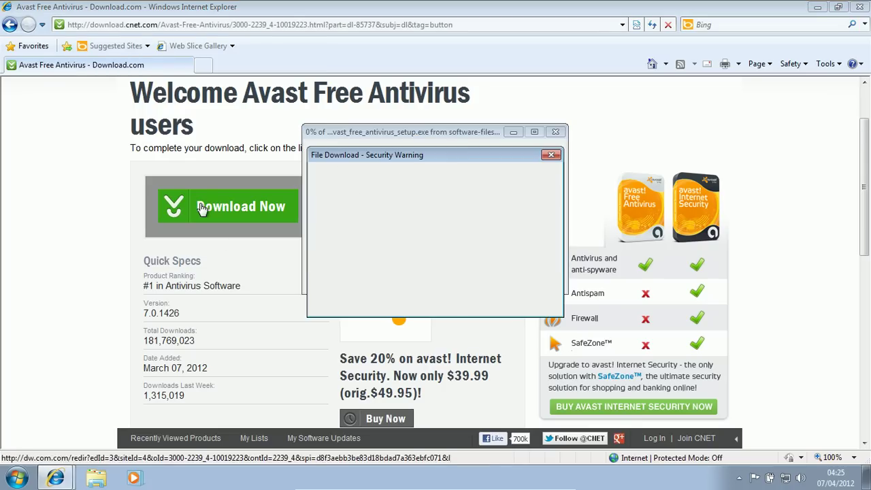
click(458, 247)
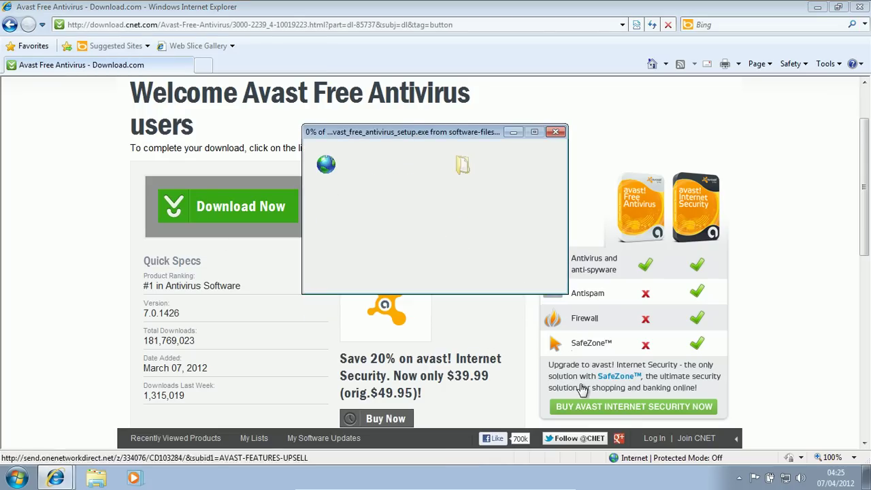
click(638, 422)
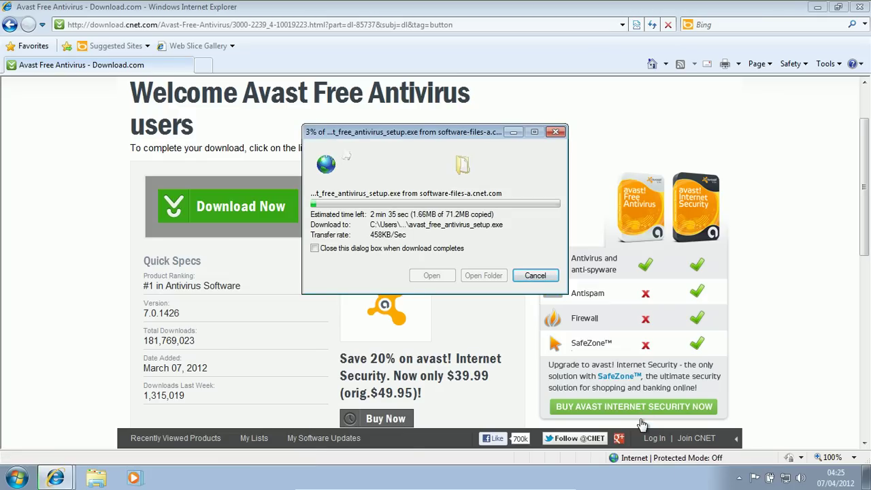
click(511, 131)
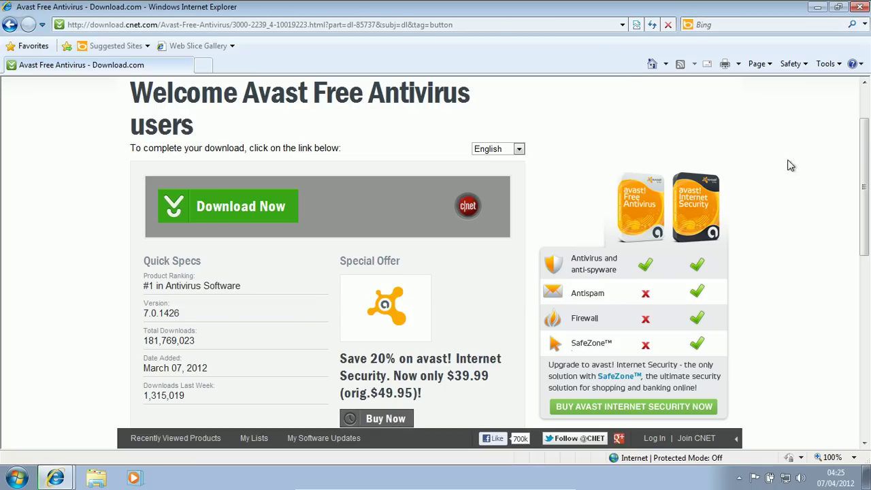
Go to the malwarebytes.org website
scroll(859, 149, up, 2)
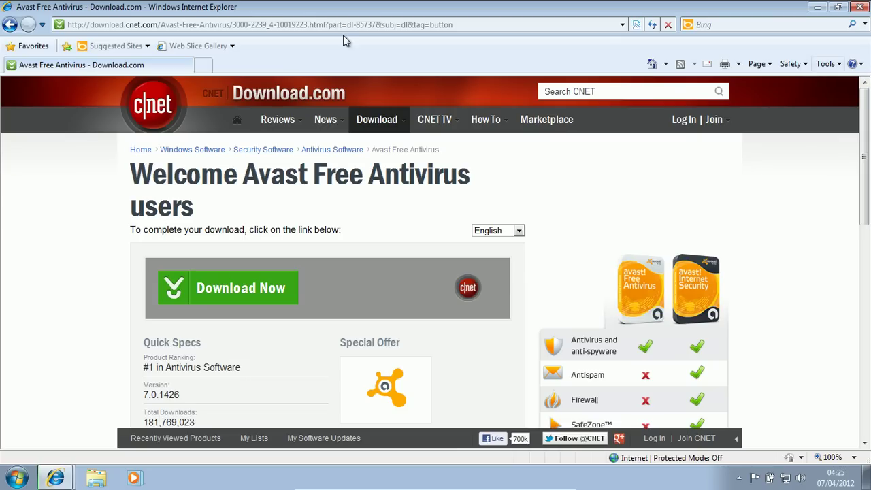
click(174, 24)
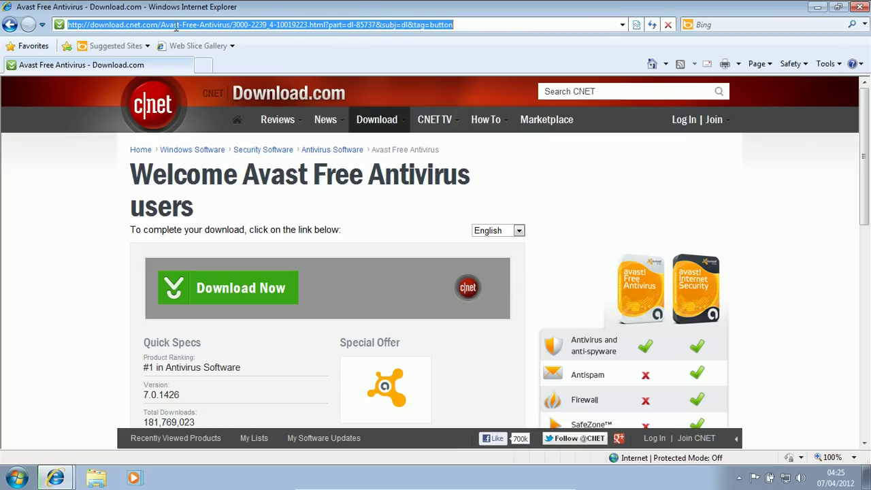
text(malwarebyt)
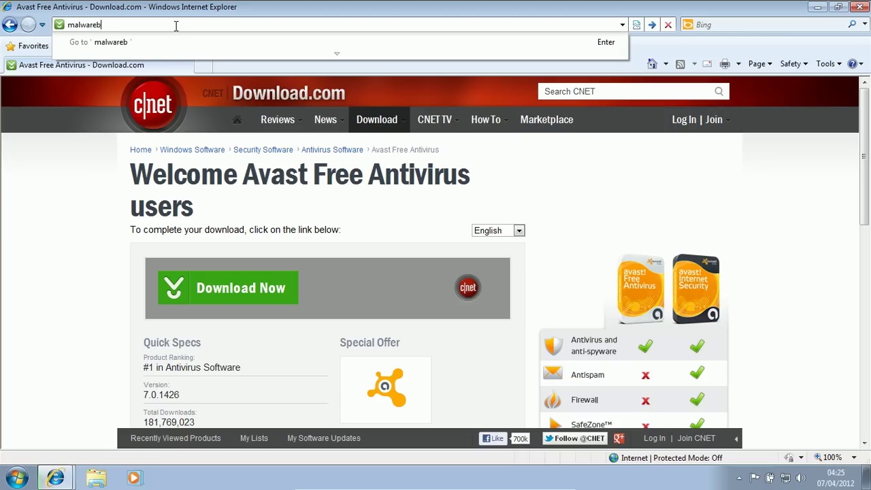
text(es.org)
key(Return)
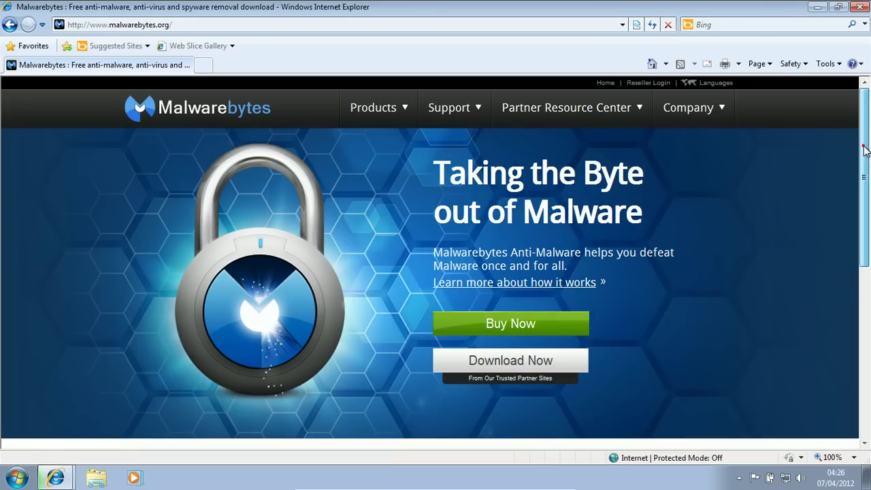
Follow the Malwarebytes Anti-Malware download link to the MajorGeeks mirror and request the file from its first download location
scroll(863, 150, down, 1)
scroll(862, 150, up, 1)
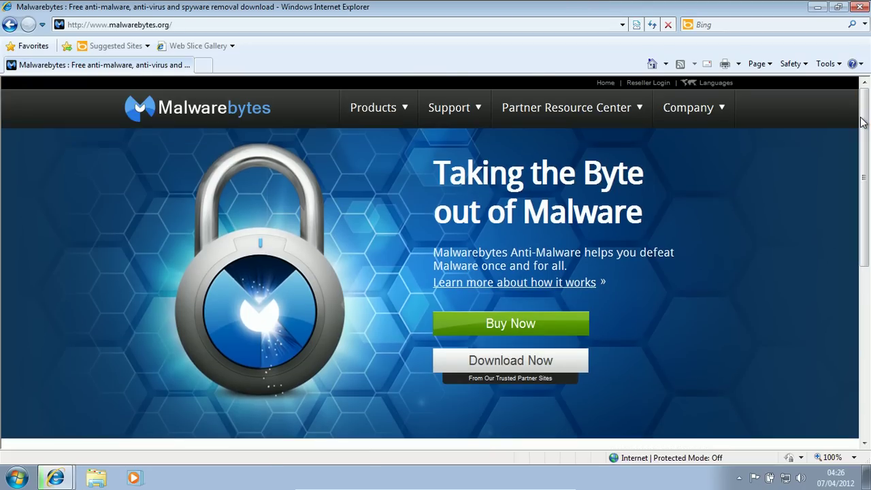
click(542, 361)
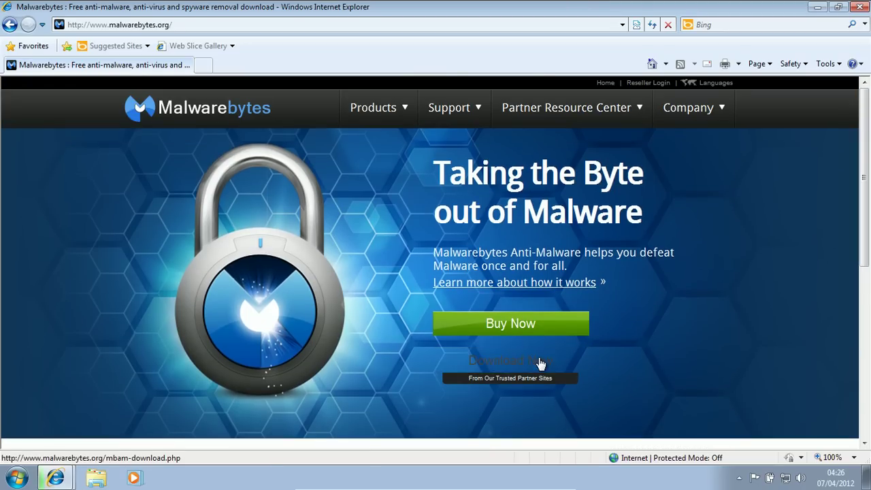
click(524, 367)
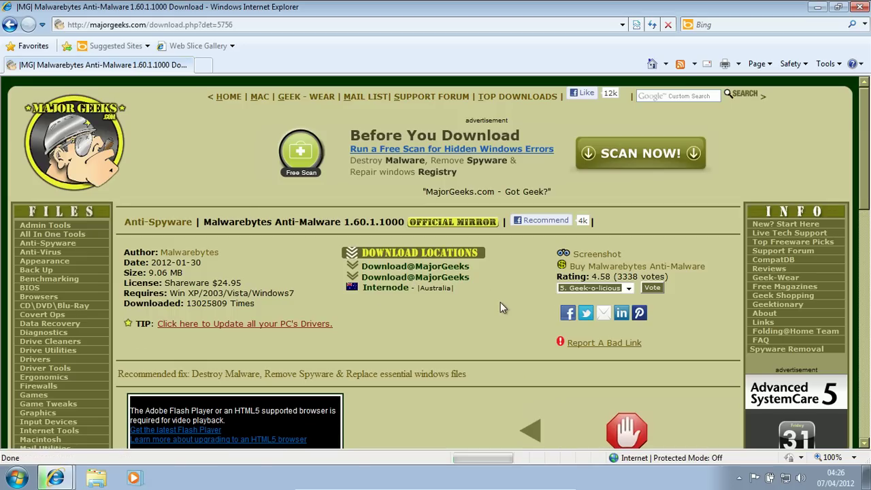
click(435, 267)
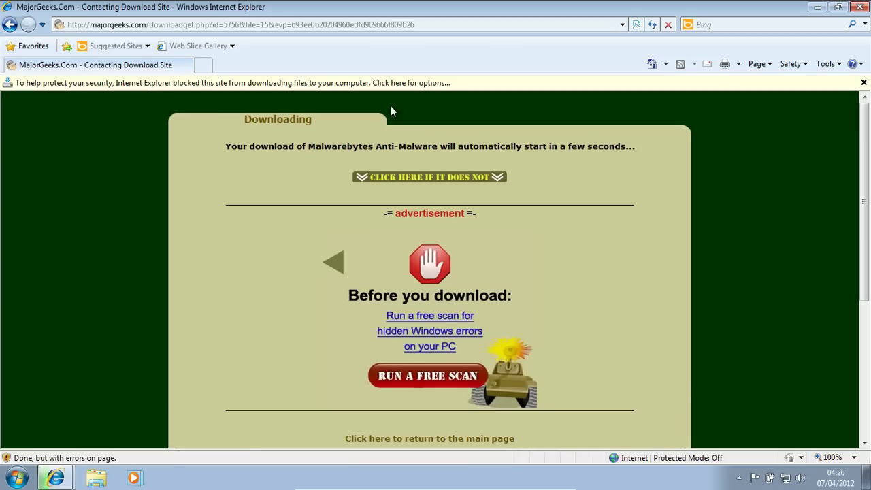
Allow the blocked download, save mbam-setup-1.60.1.1000 to the Desktop and close the finished download window
click(361, 85)
click(373, 96)
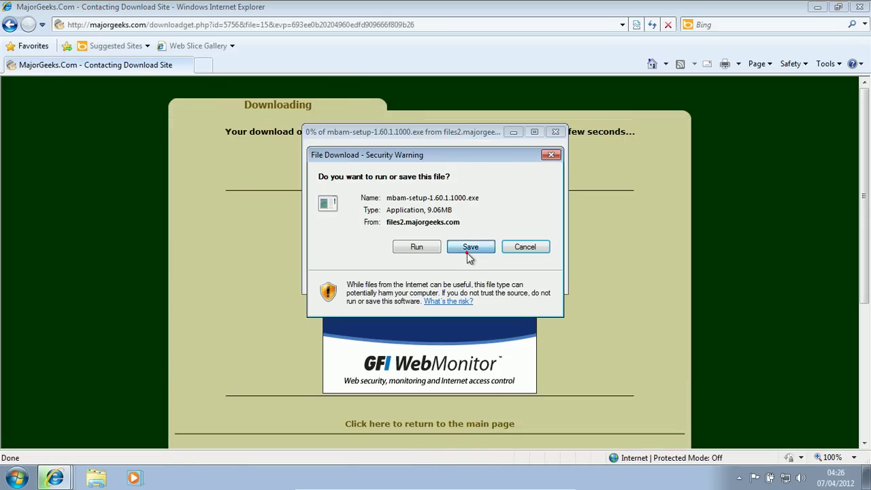
click(467, 252)
click(364, 224)
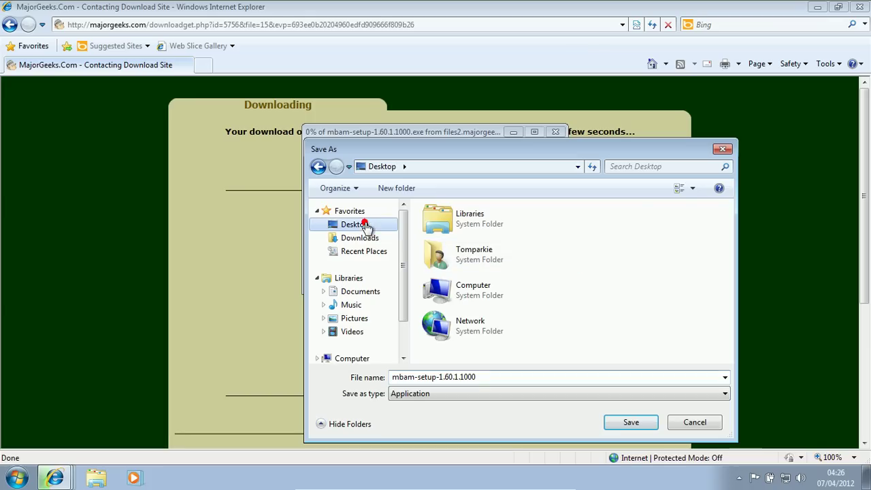
click(623, 422)
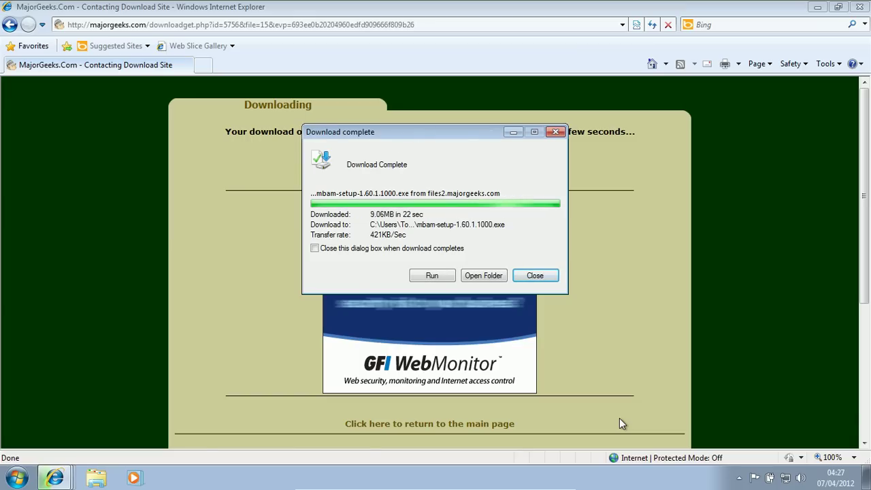
click(548, 276)
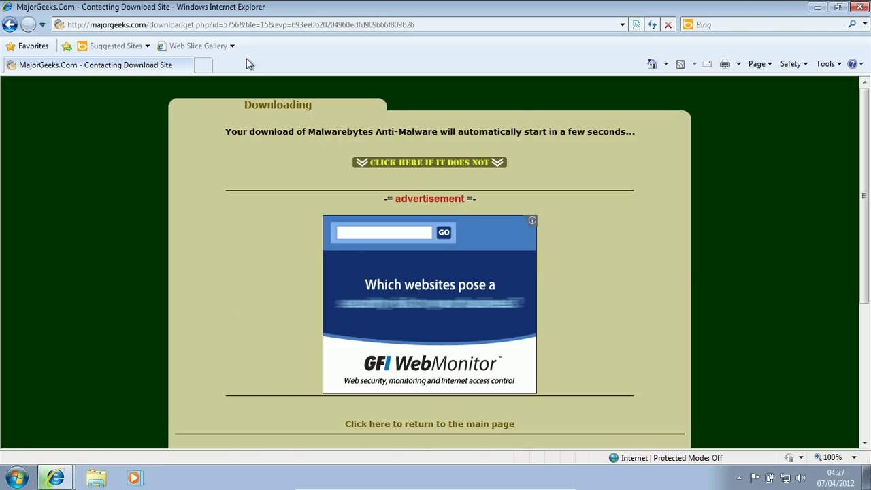
Search Google for spywareblaster and open the SpywareBlaster product page on javacoolsoftware.com
click(155, 27)
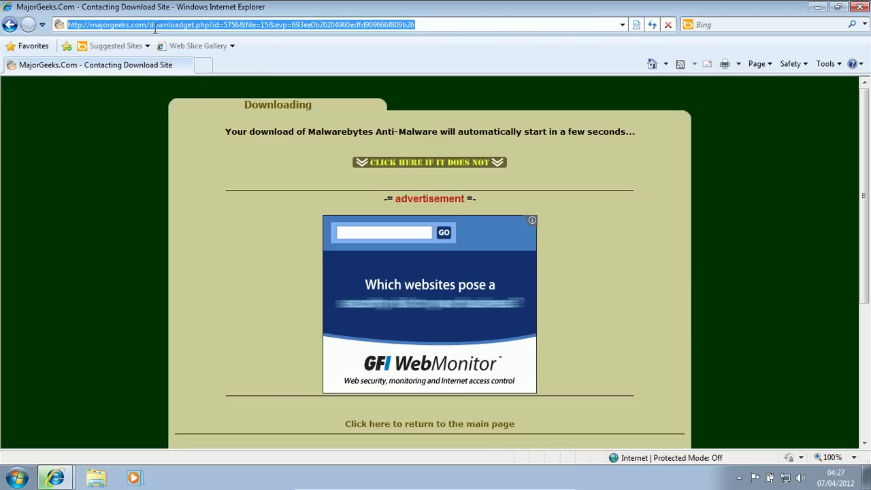
click(651, 64)
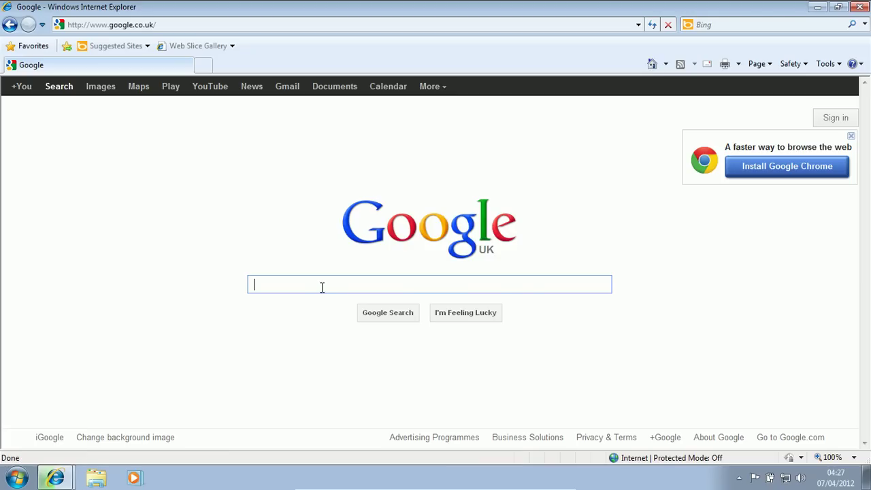
text(spyw)
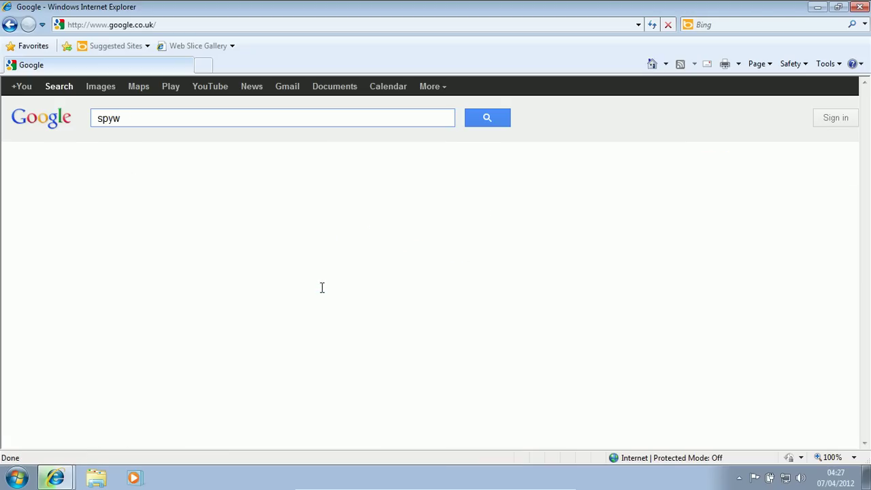
text(areblaster)
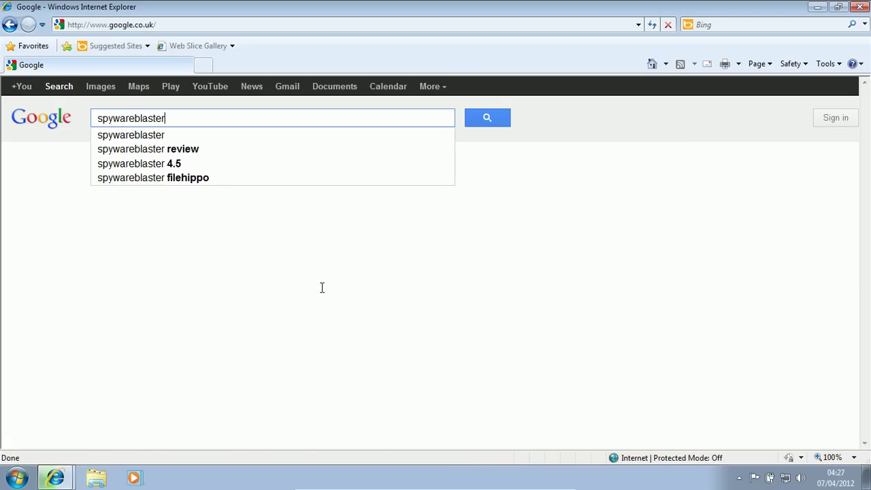
key(Return)
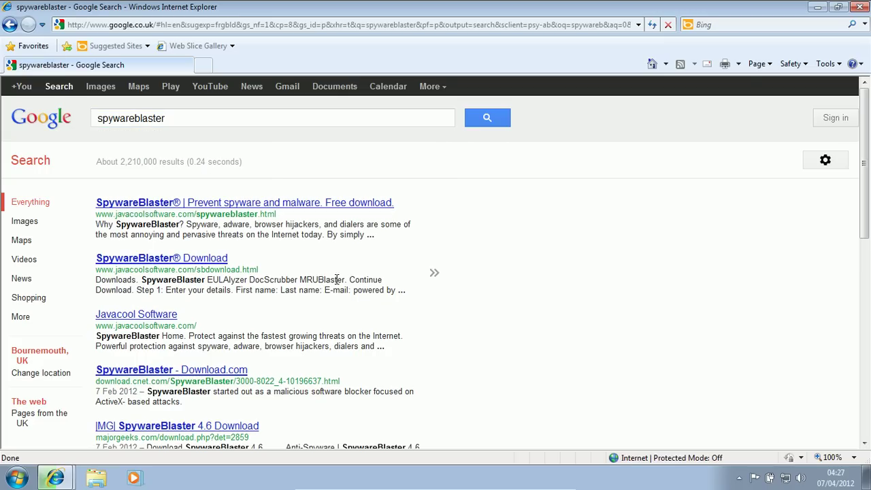
click(204, 204)
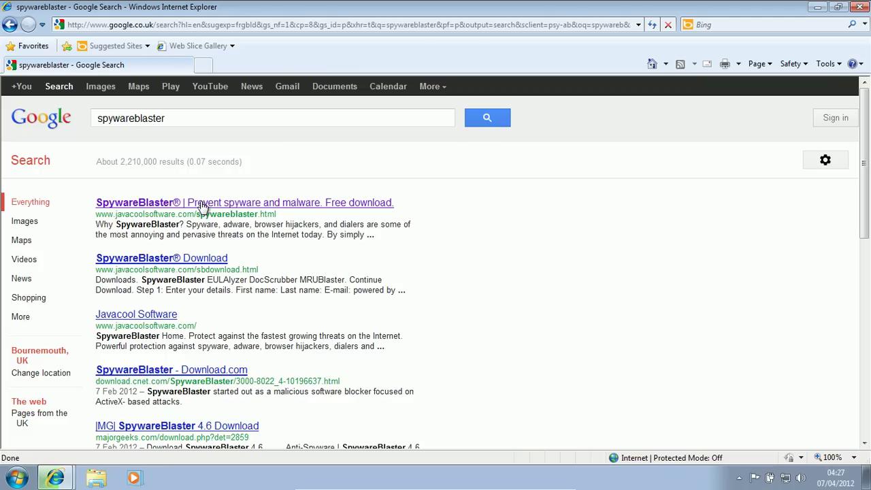
click(253, 204)
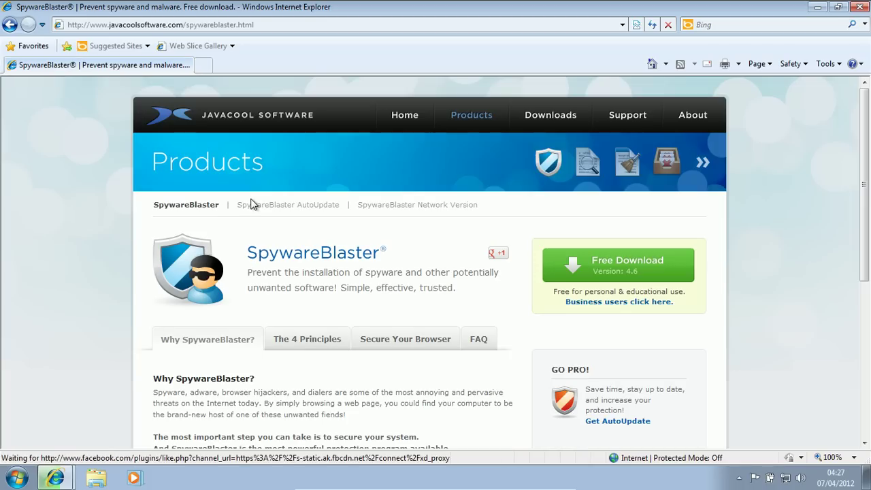
Follow the free SpywareBlaster 4.6 download to its Download.com mirror and maximize the window that opens
drag(868, 164, 861, 180)
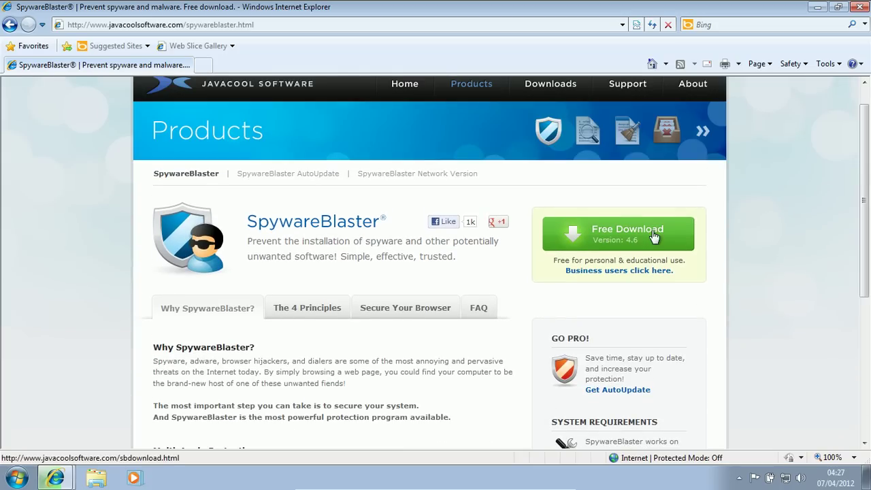
click(603, 231)
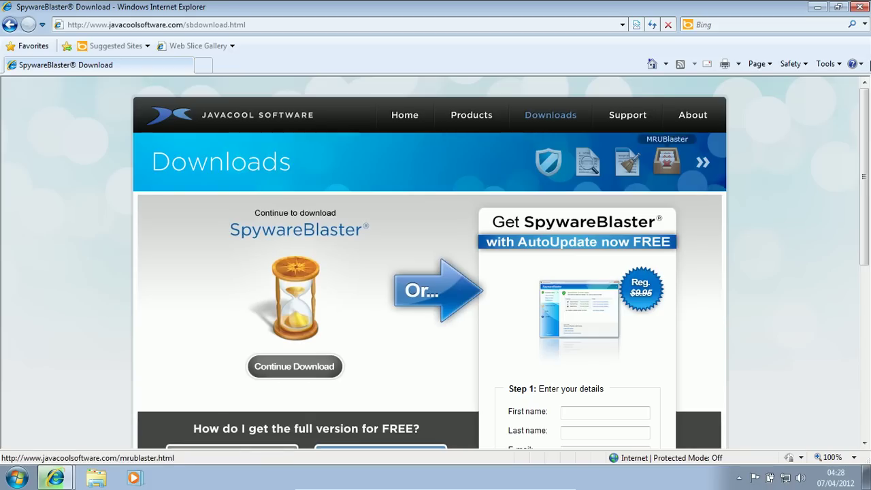
click(299, 368)
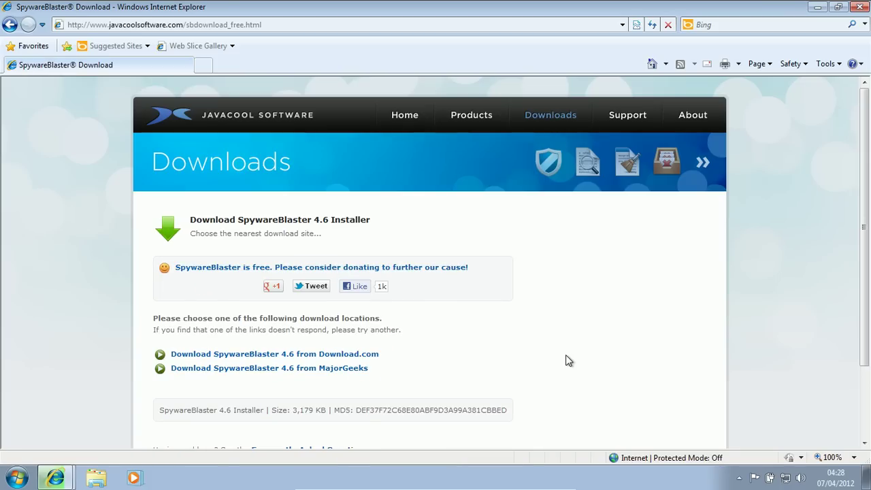
click(358, 357)
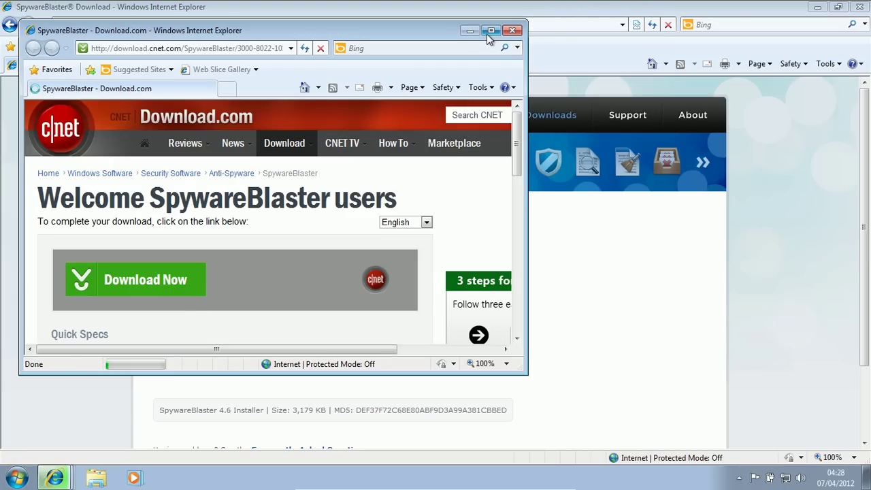
click(486, 34)
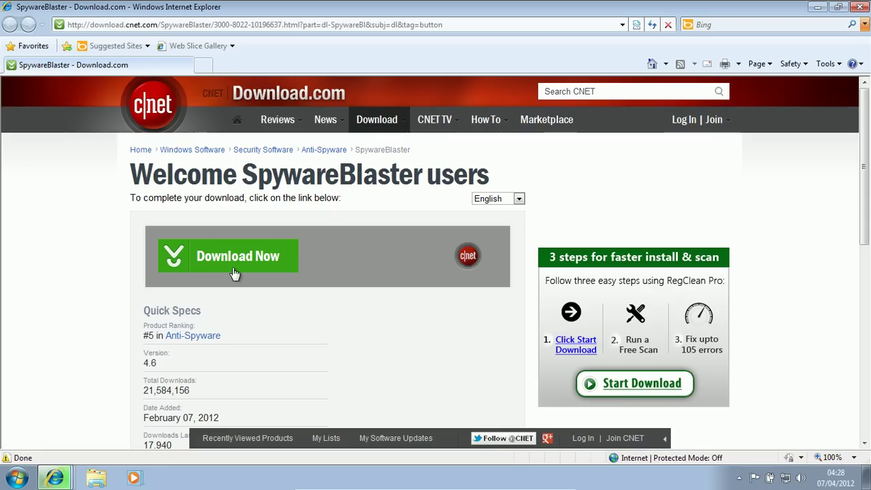
Bring up the finished Avast Free Antivirus download window and close it
mouse_move(62, 482)
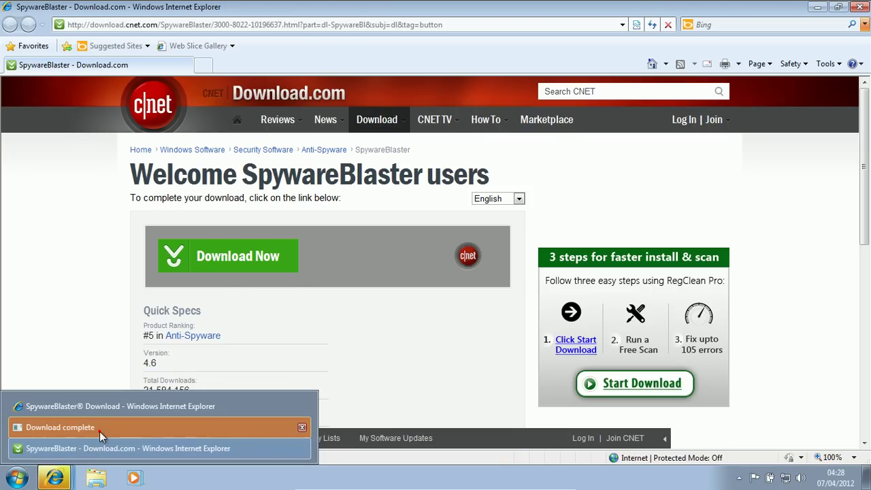
click(99, 428)
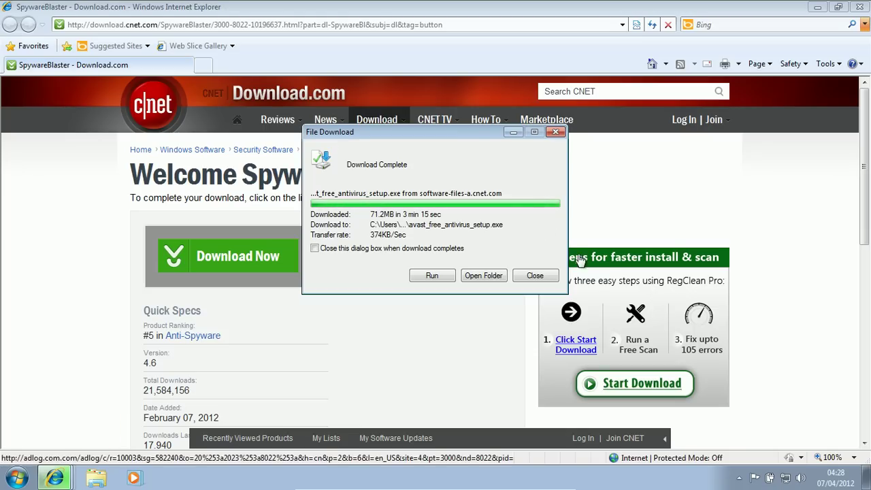
click(525, 277)
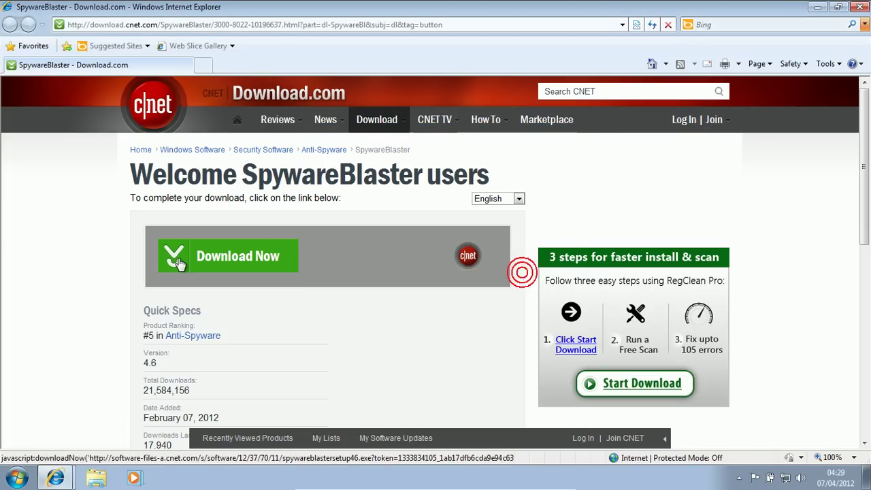
click(65, 479)
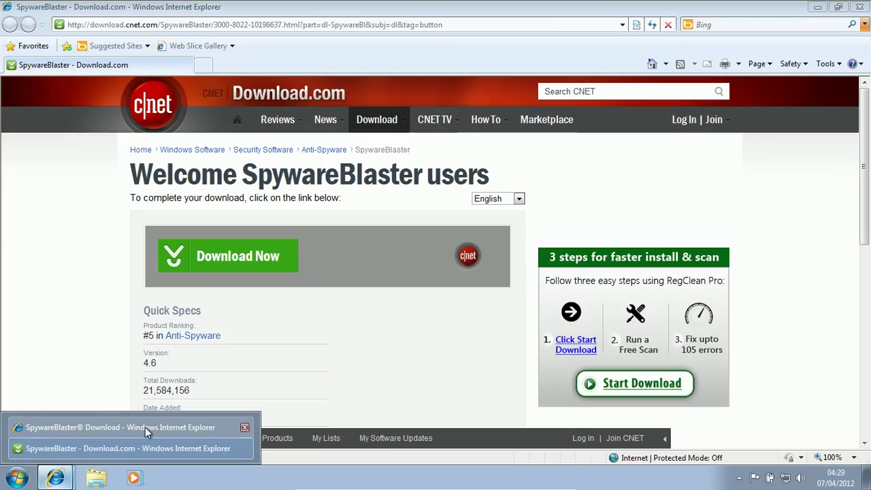
click(145, 426)
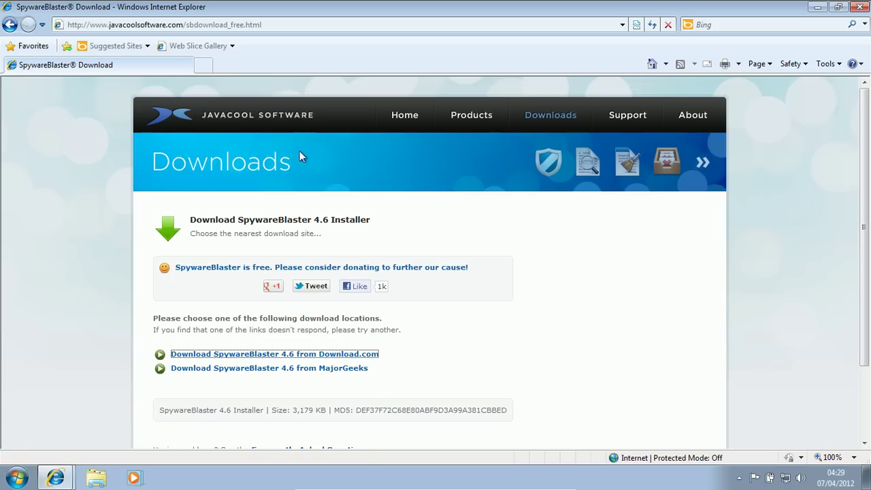
click(61, 479)
click(91, 431)
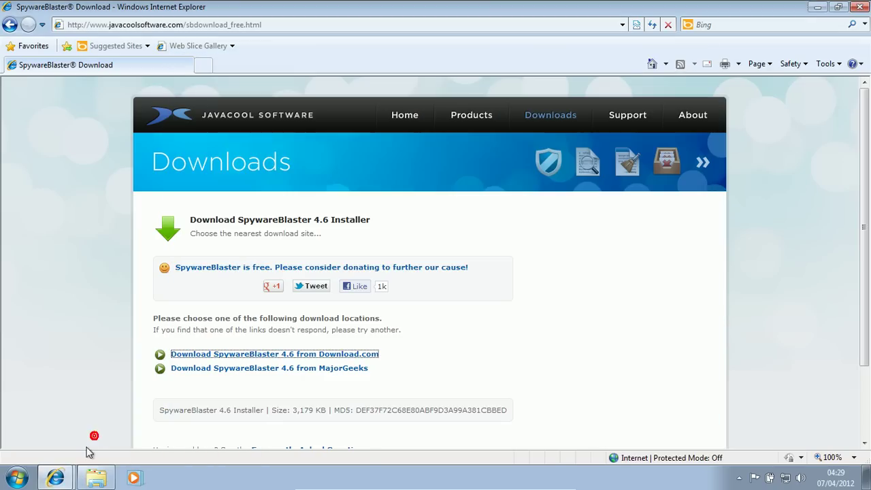
mouse_move(70, 462)
click(64, 449)
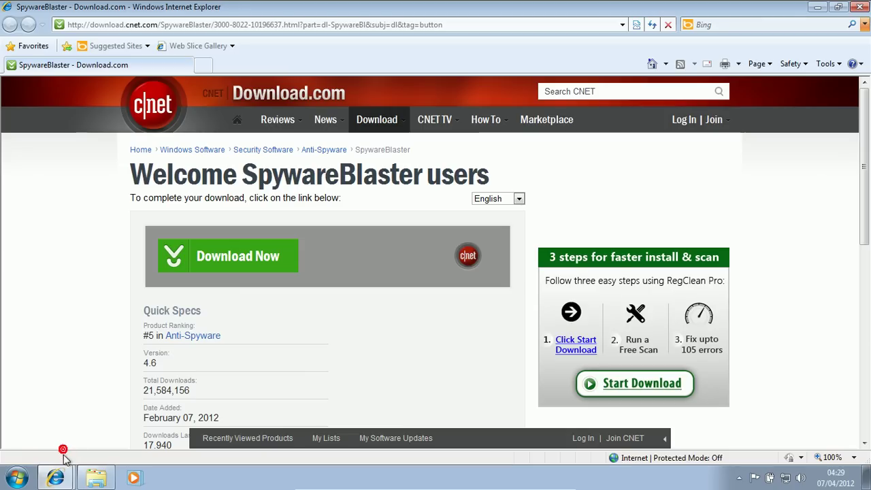
Download spywareblastersetup46.exe from CNET, save it to the Desktop and close the finished download window
click(246, 270)
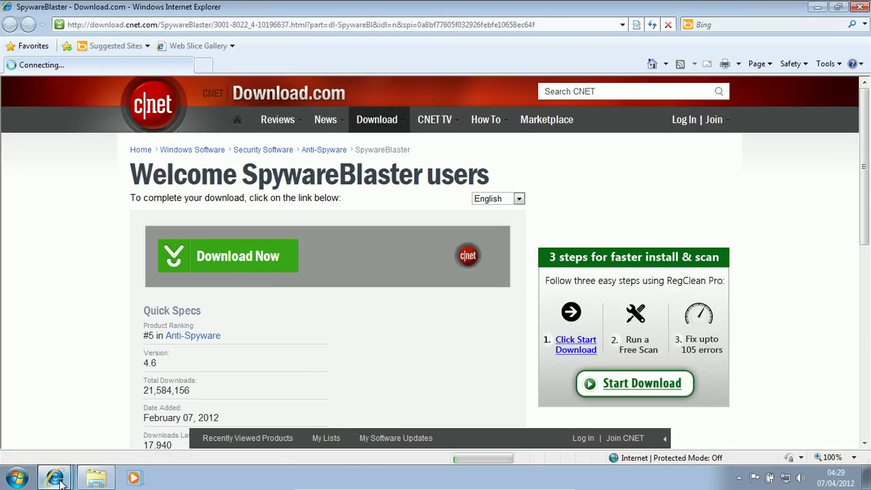
mouse_move(58, 479)
click(101, 447)
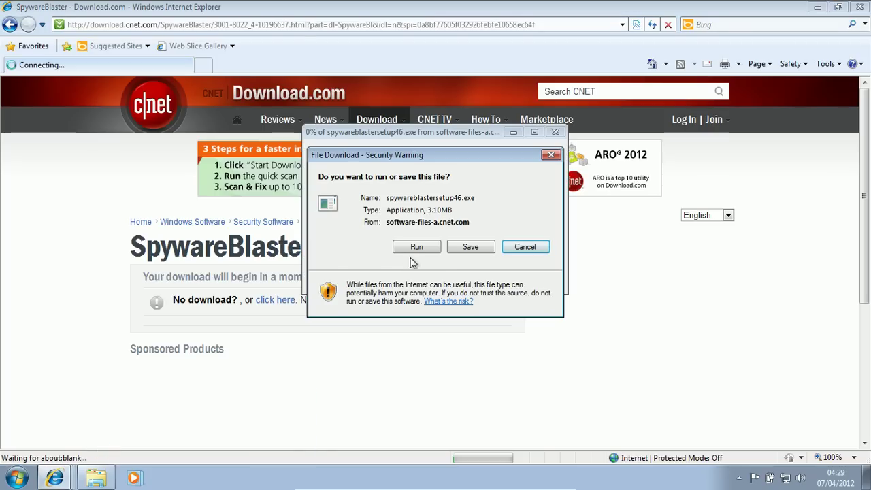
click(467, 248)
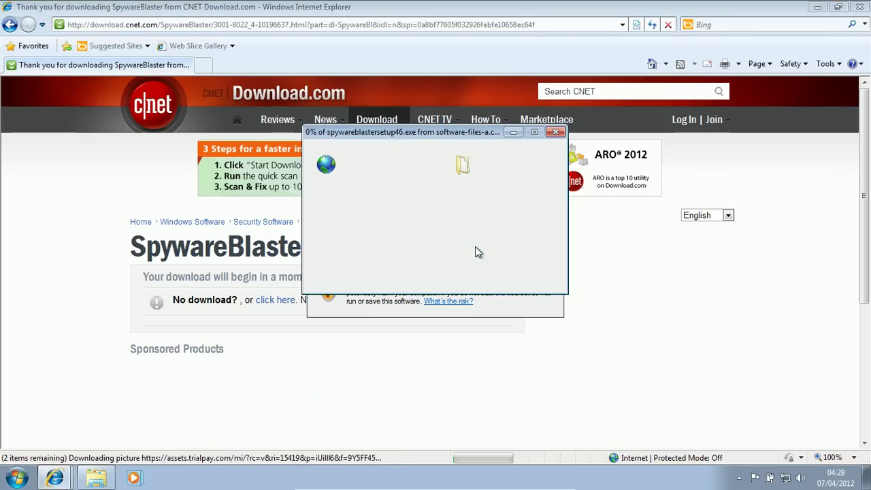
click(631, 422)
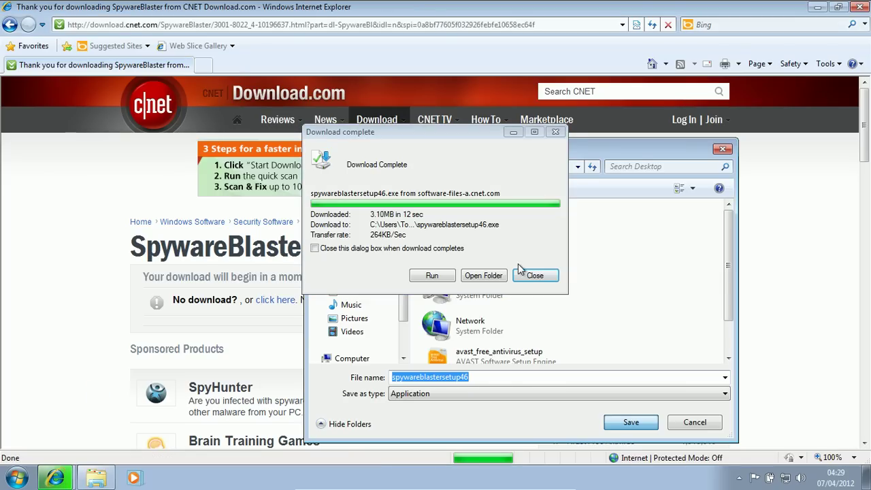
click(531, 273)
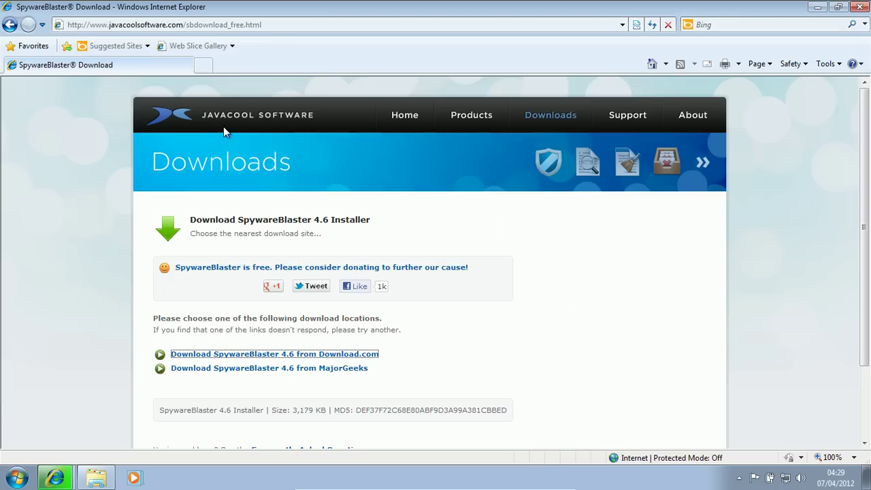
Clear the browser and the Libraries window off the screen to expose the desktop
key(super+e)
click(818, 6)
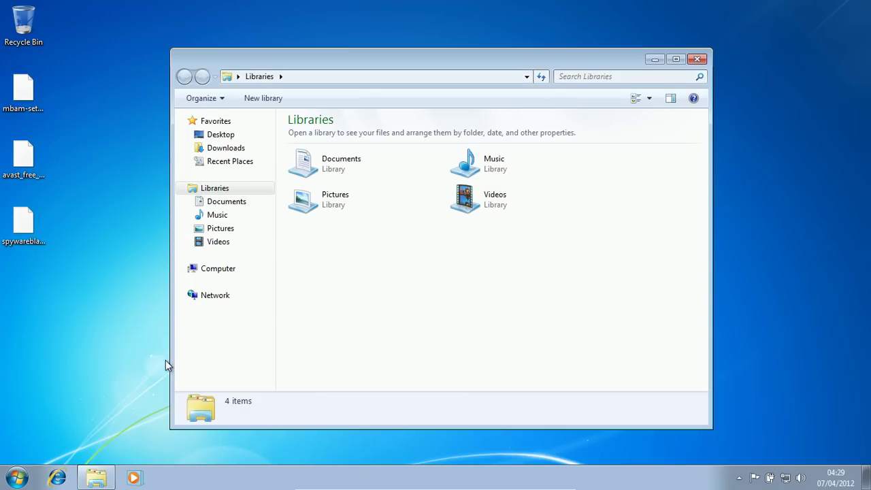
click(697, 60)
drag(249, 81, 290, 239)
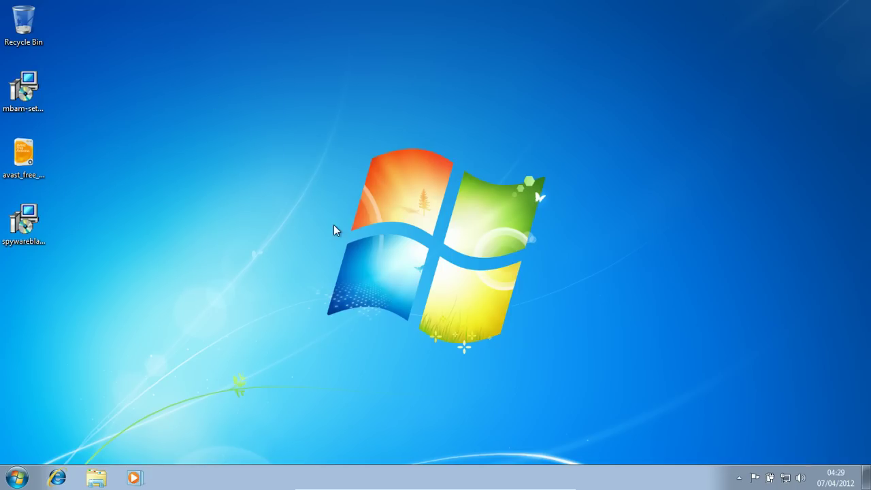
Launch the Avast Free Antivirus setup file from the Desktop and allow it to run
click(18, 164)
double_click(18, 163)
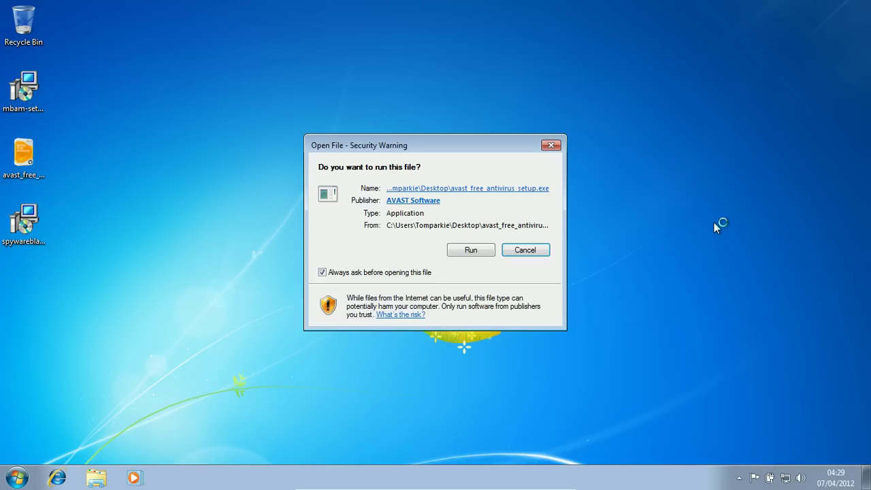
click(455, 250)
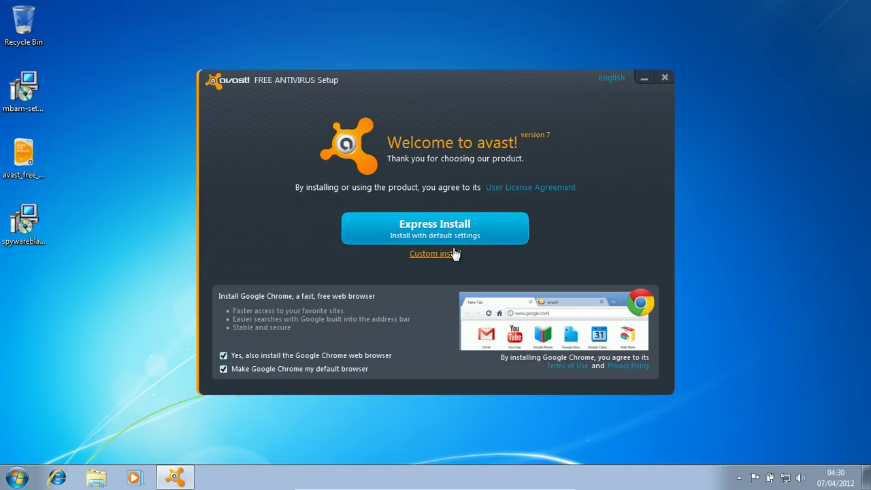
Start a custom Avast installation without Google Chrome, keeping the default destination folder and the Typical configuration
click(250, 355)
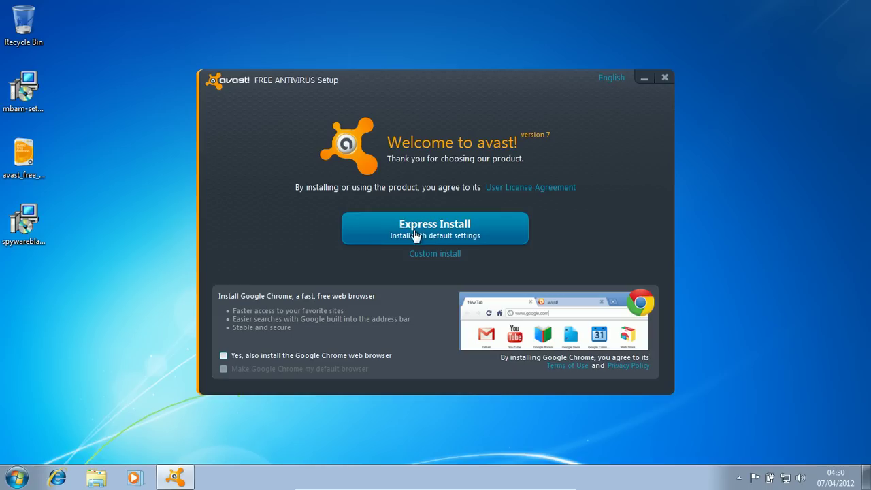
click(434, 255)
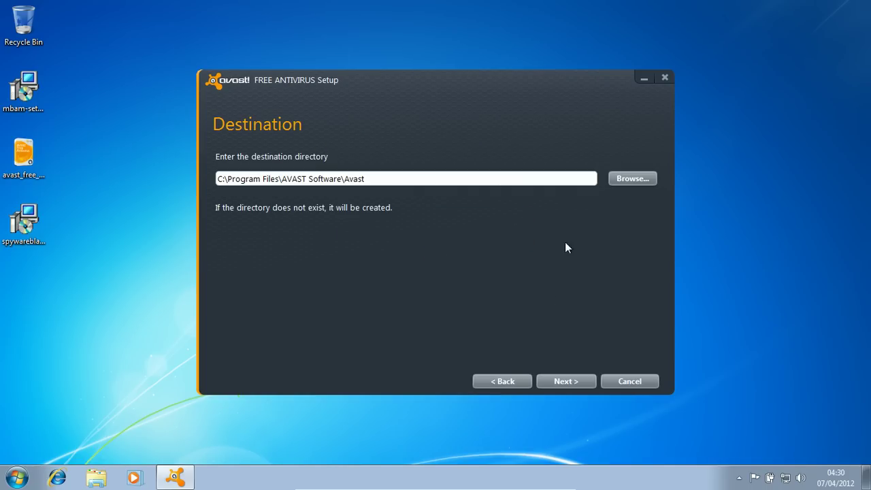
click(558, 376)
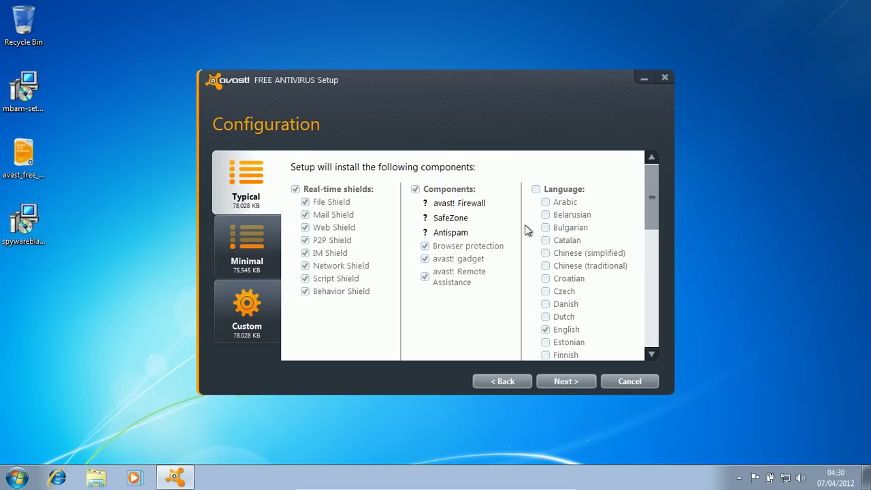
drag(651, 197, 667, 97)
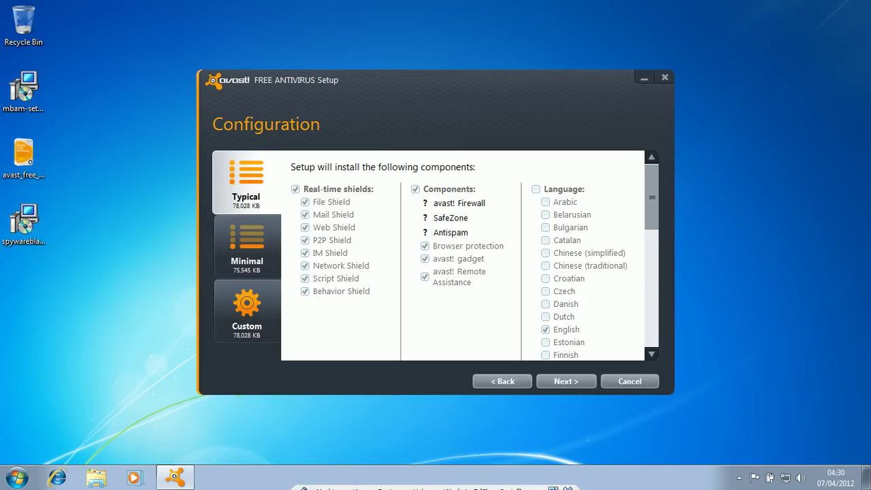
click(586, 396)
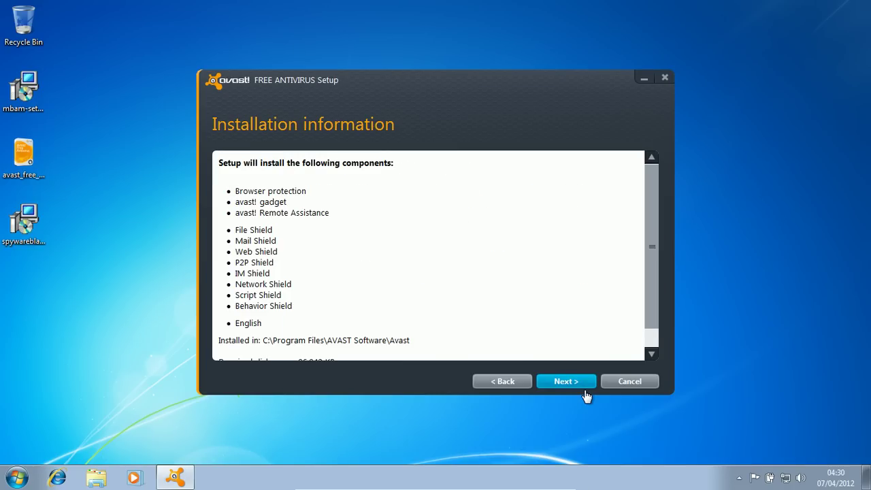
click(585, 393)
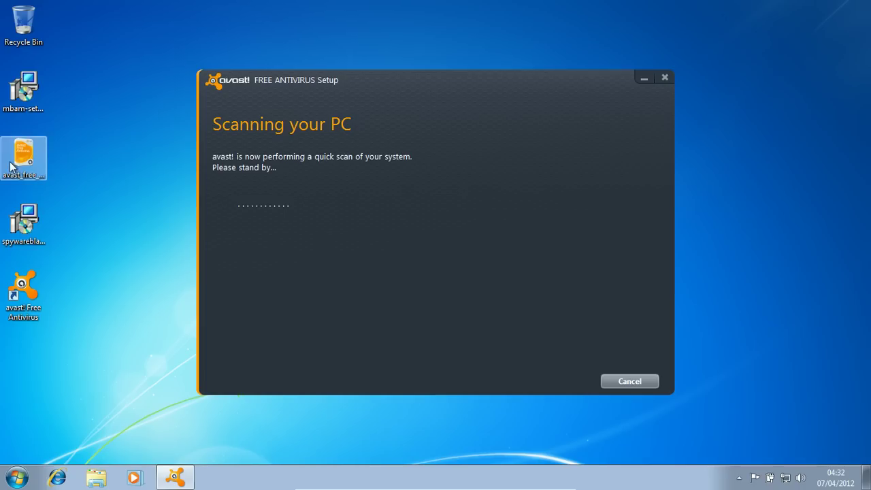
Launch spywareblastersetup46.exe from the Desktop, allow it to run and advance the setup wizard to the license agreement
double_click(24, 221)
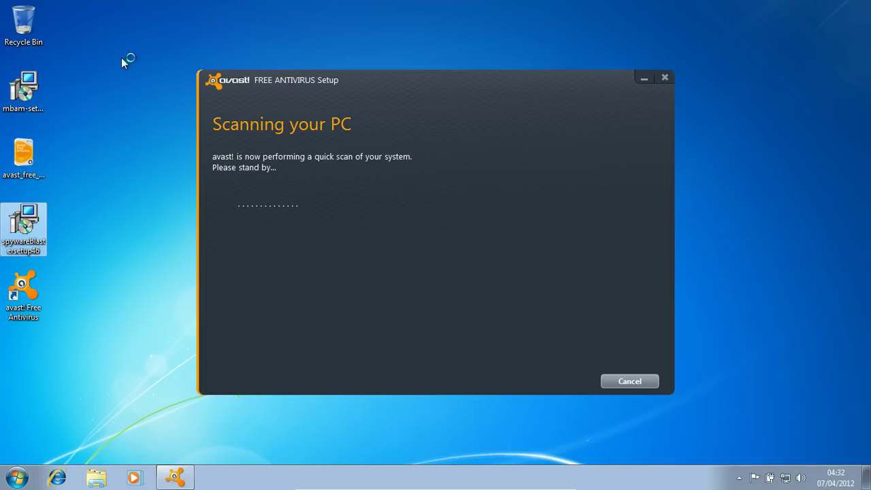
click(197, 3)
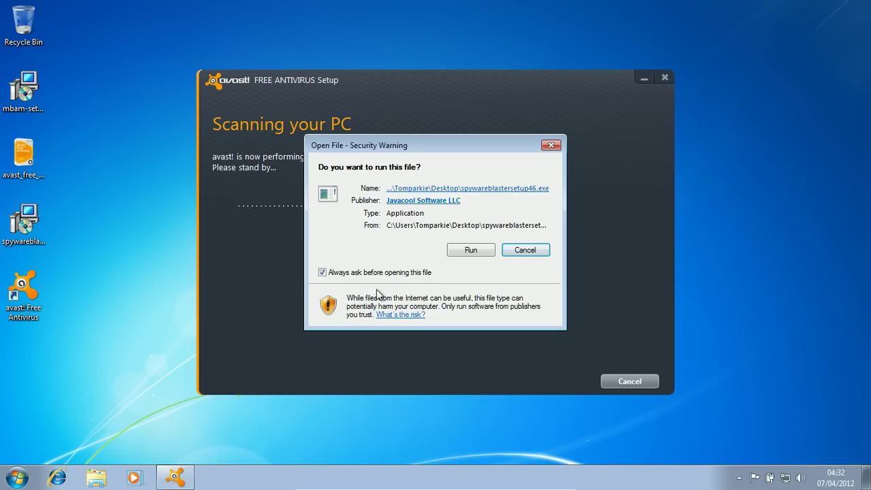
click(356, 273)
click(457, 247)
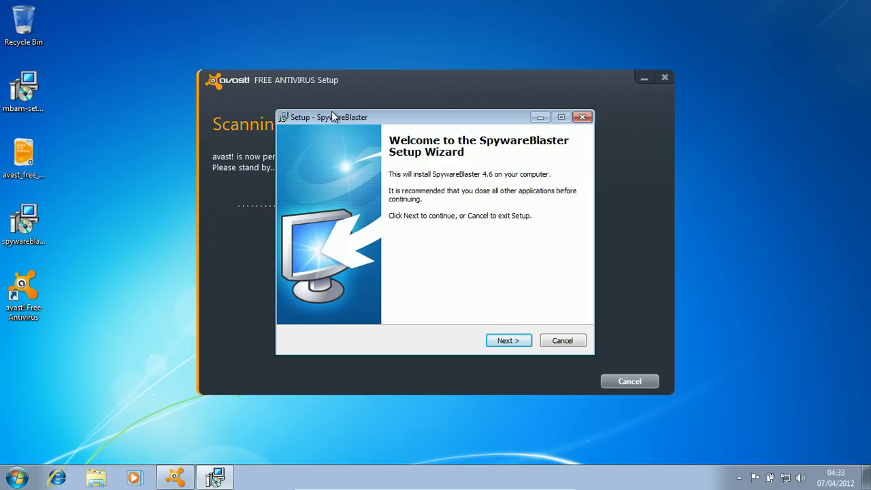
drag(316, 117, 162, 383)
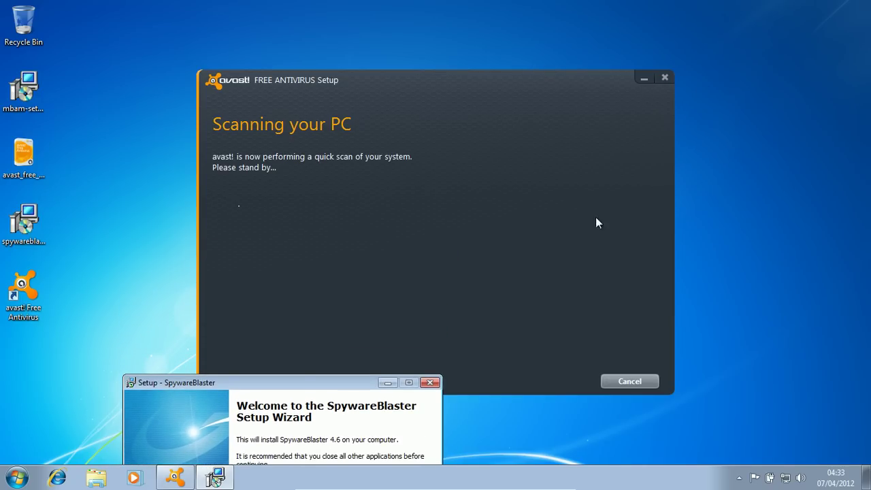
drag(275, 386, 430, 114)
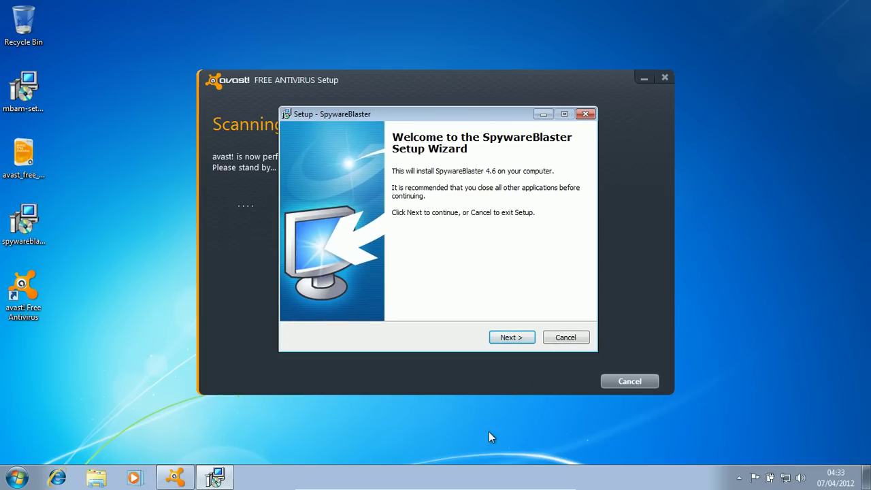
click(506, 335)
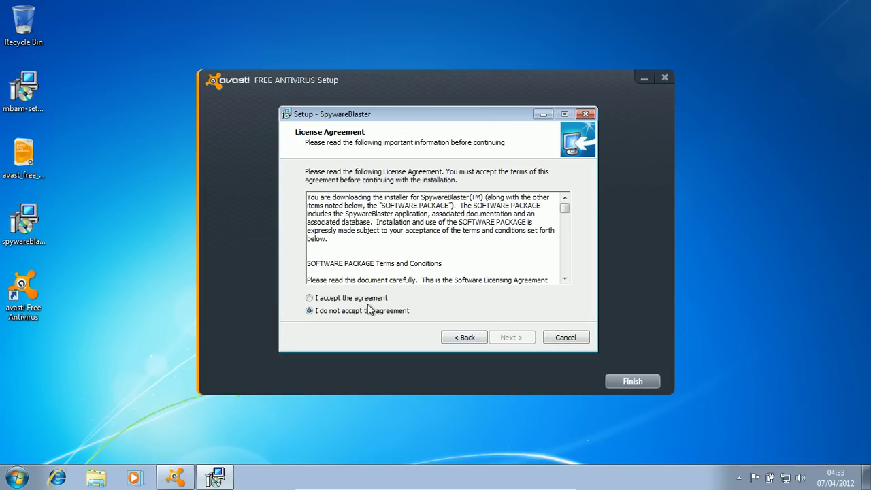
Finish the Avast setup behind the SpywareBlaster wizard and dismiss the Avast welcome window and notification
drag(373, 117, 193, 399)
click(633, 385)
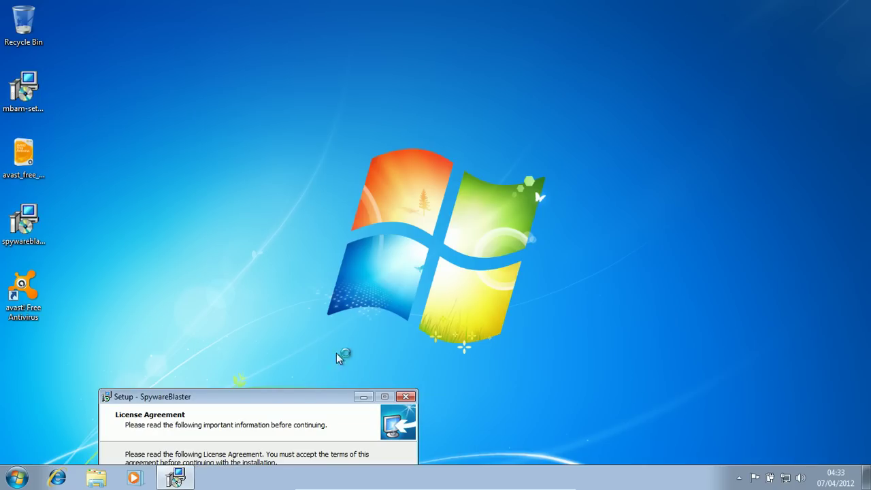
drag(285, 400, 383, 113)
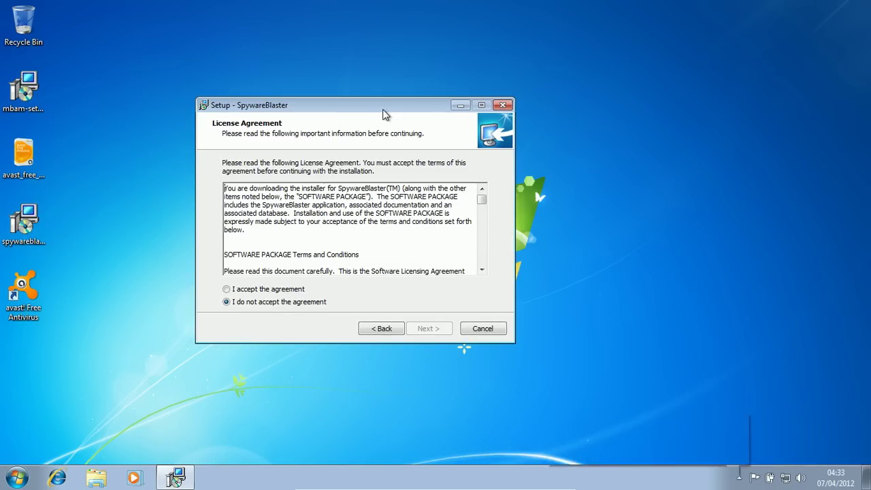
click(538, 222)
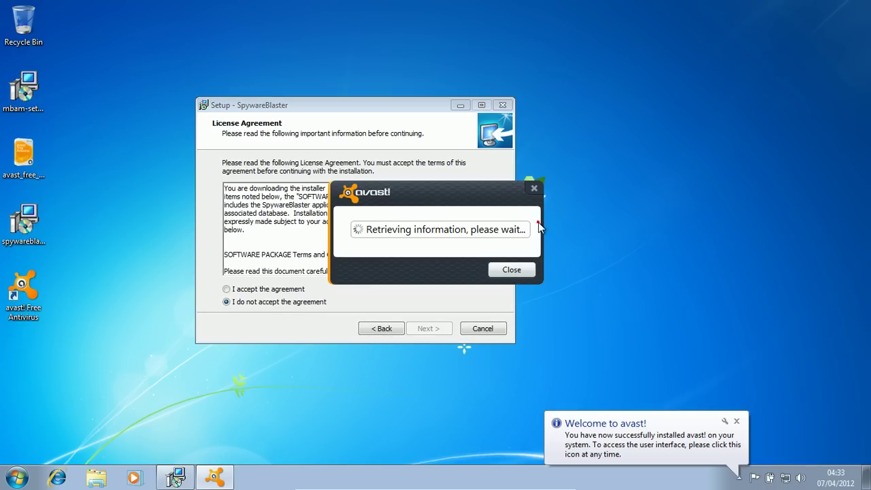
click(500, 264)
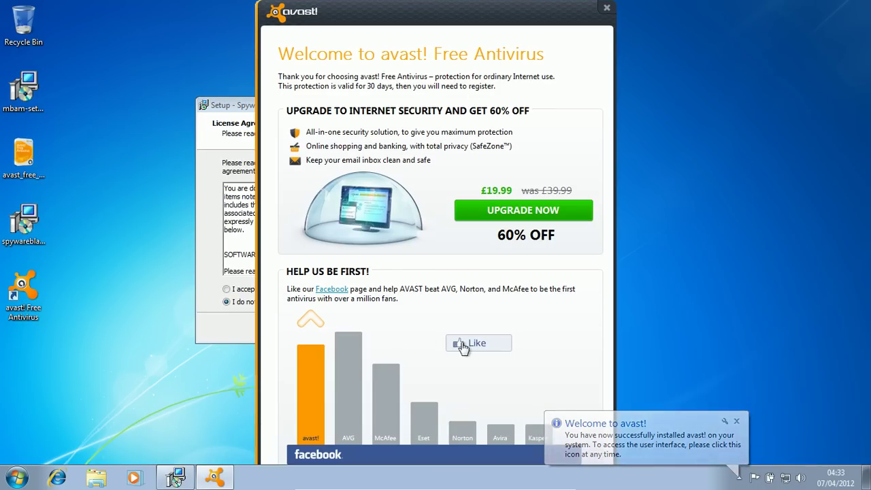
click(737, 419)
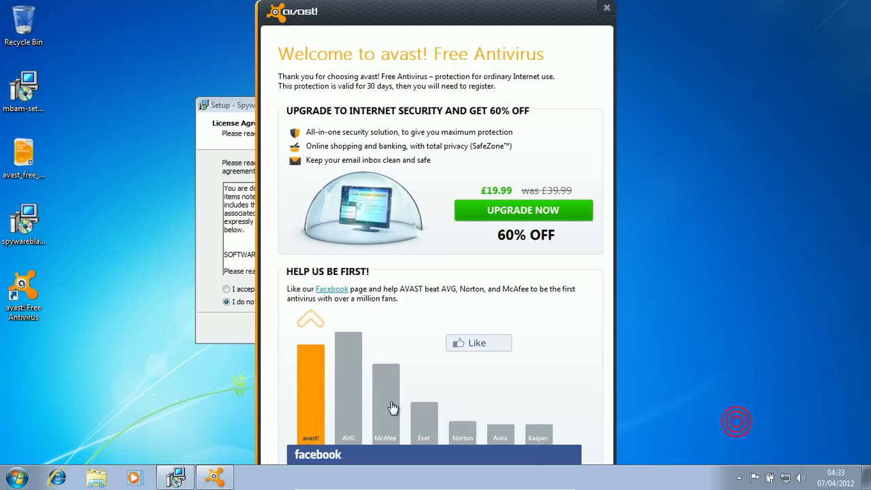
click(608, 10)
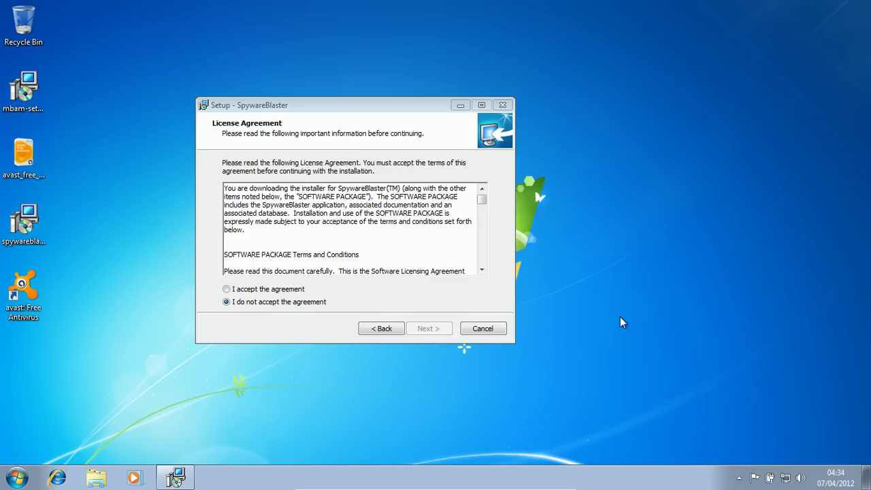
Open the Avast user interface to check the current protection status, and close it again
click(739, 476)
click(759, 422)
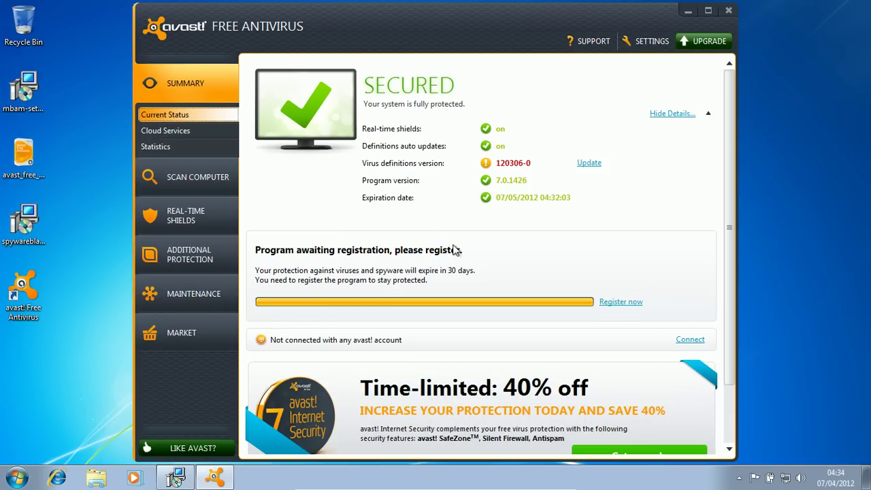
click(730, 11)
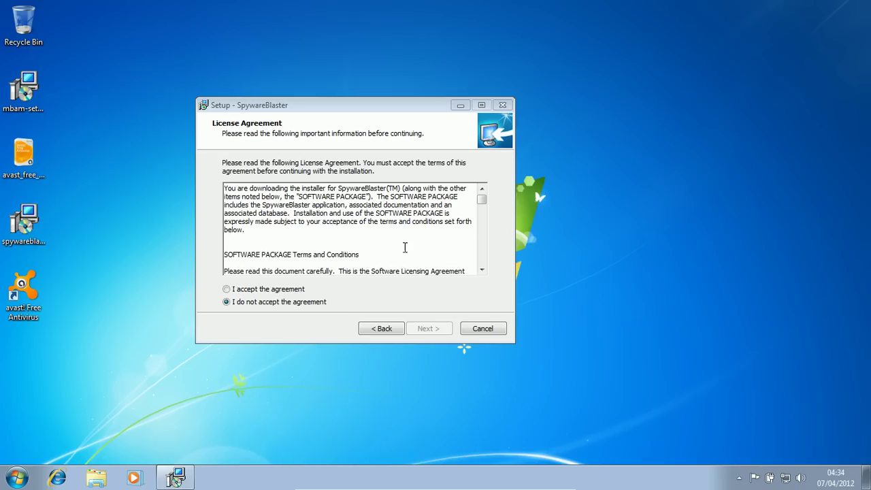
Accept the SpywareBlaster license and install it in C:\Program Files\SpywareBlaster with a Desktop shortcut
click(264, 288)
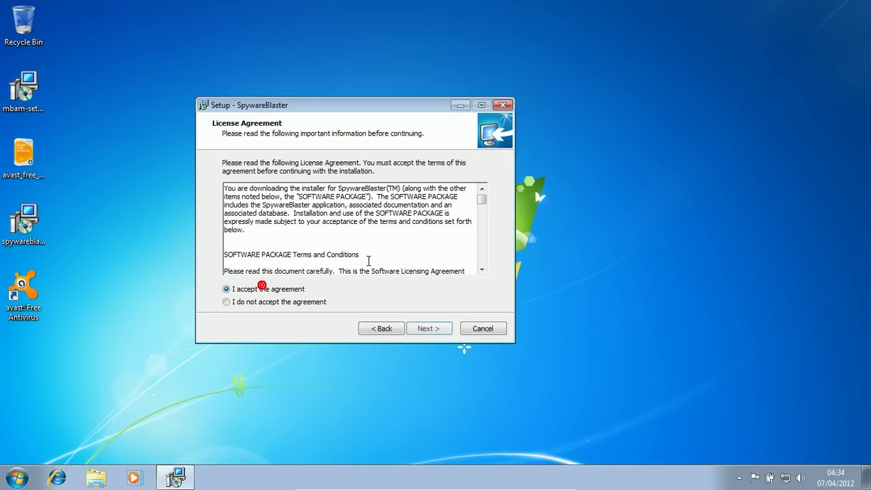
click(425, 326)
click(426, 327)
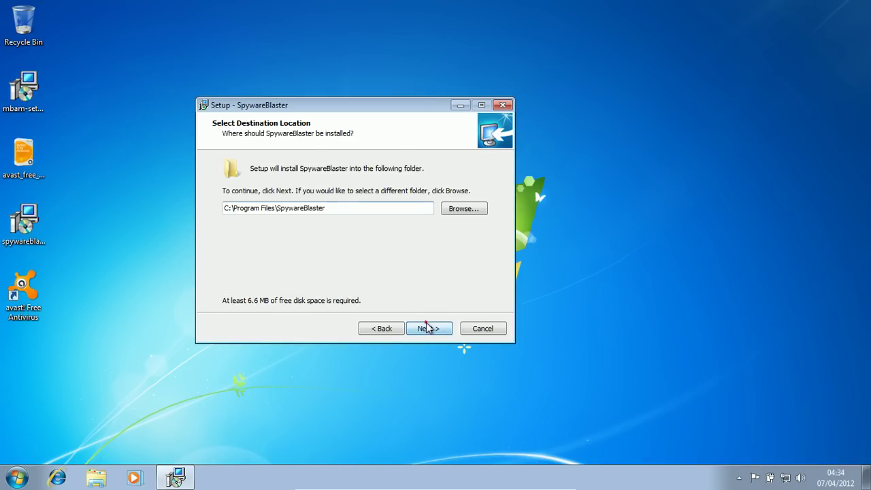
click(426, 327)
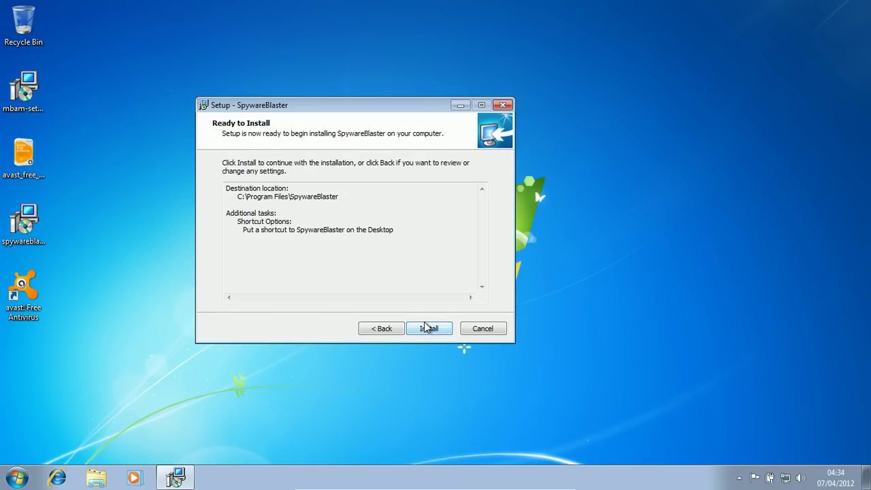
click(426, 328)
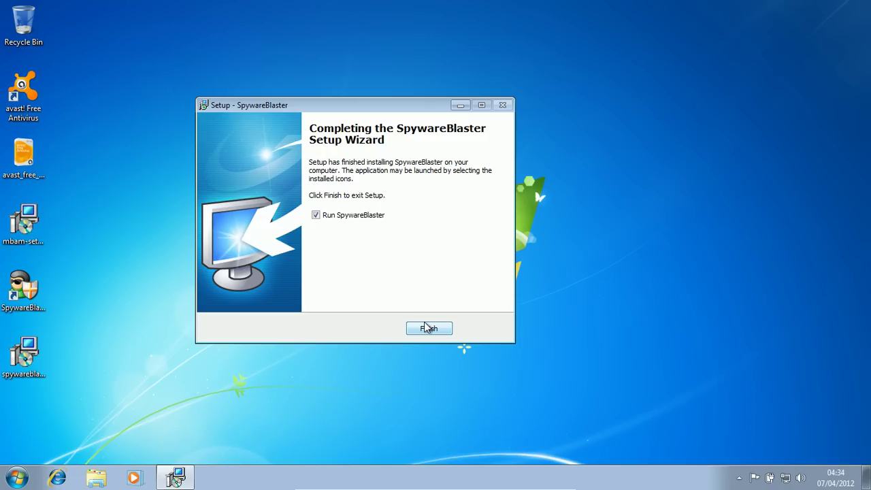
Finish the setup with SpywareBlaster set to run, and complete its welcome tutorial with Manual Updating selected
click(414, 333)
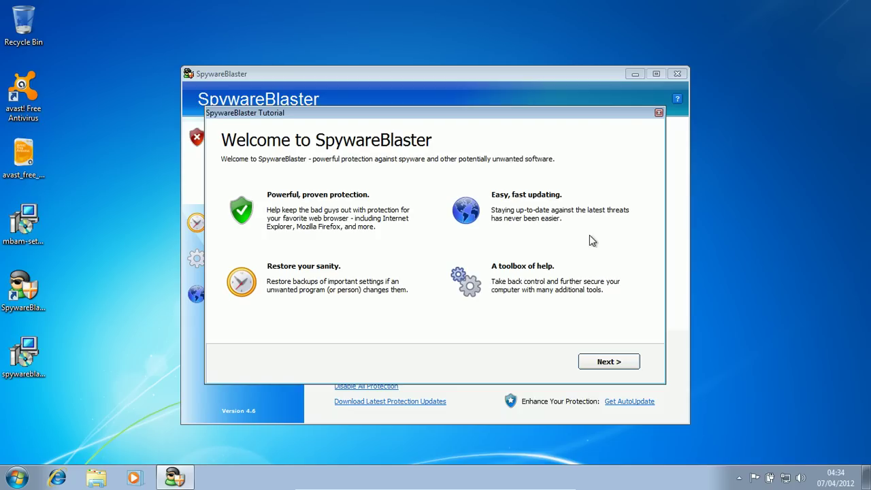
click(594, 361)
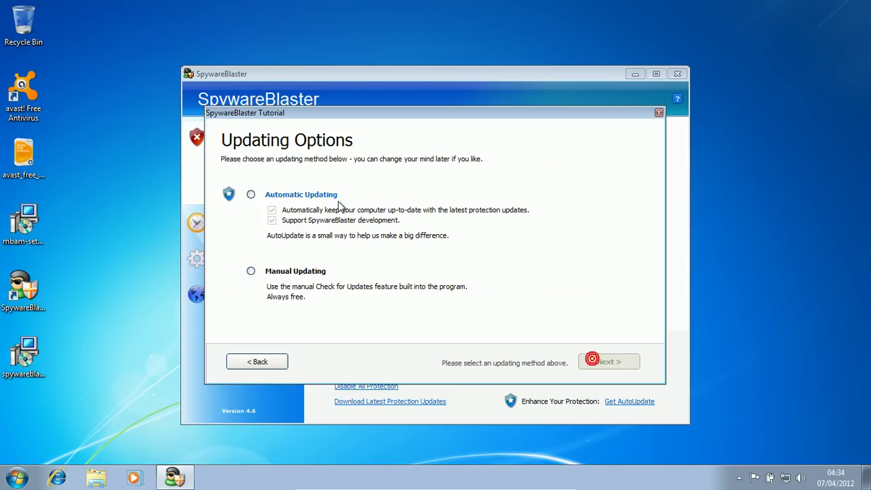
click(279, 271)
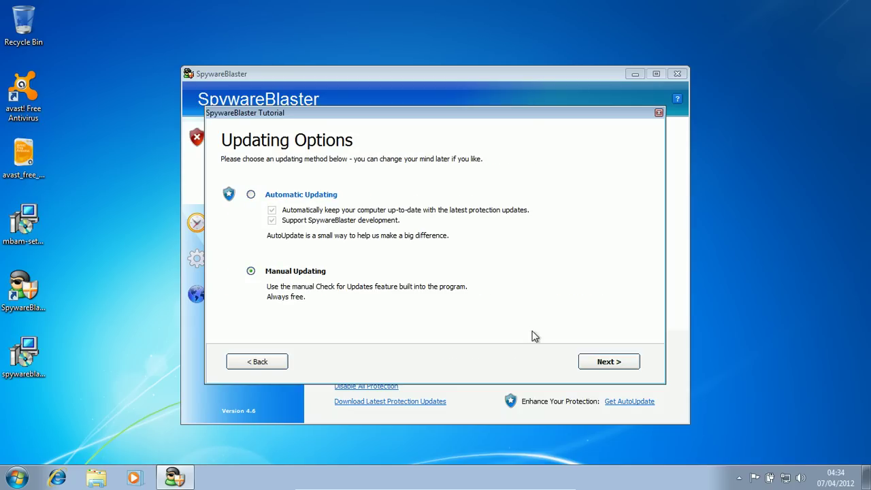
click(604, 363)
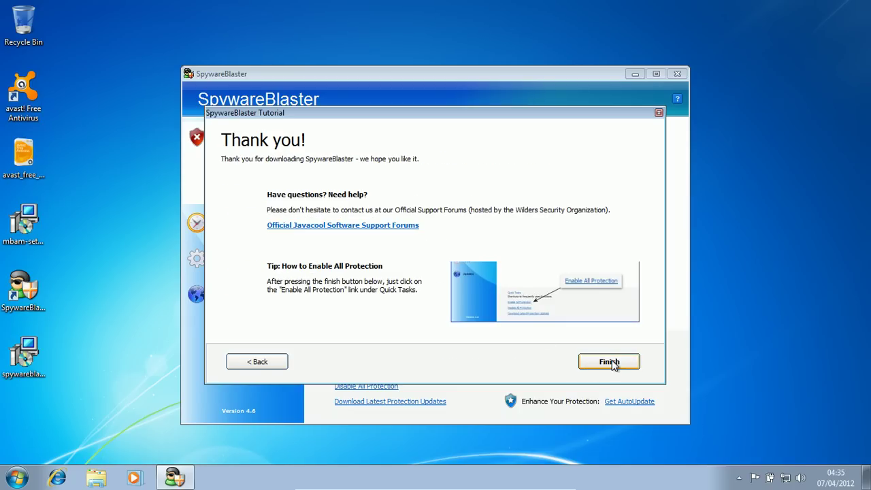
click(609, 362)
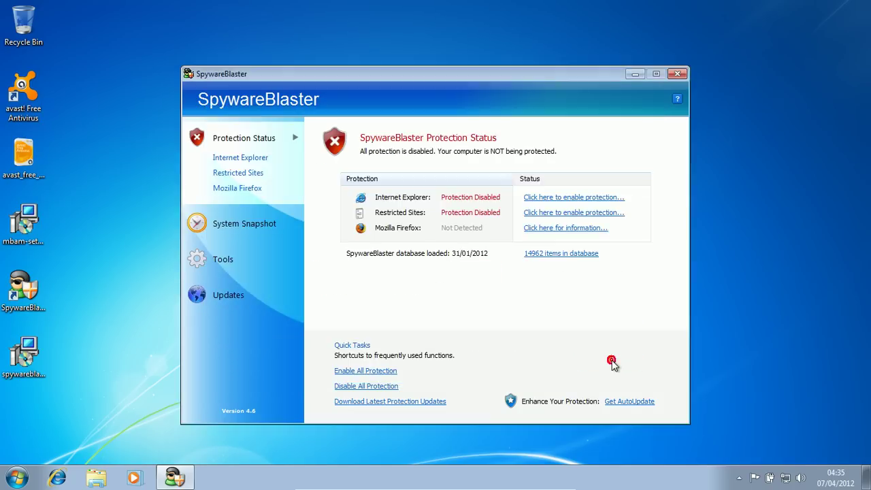
Download the latest SpywareBlaster protection updates and enable all protection
click(235, 290)
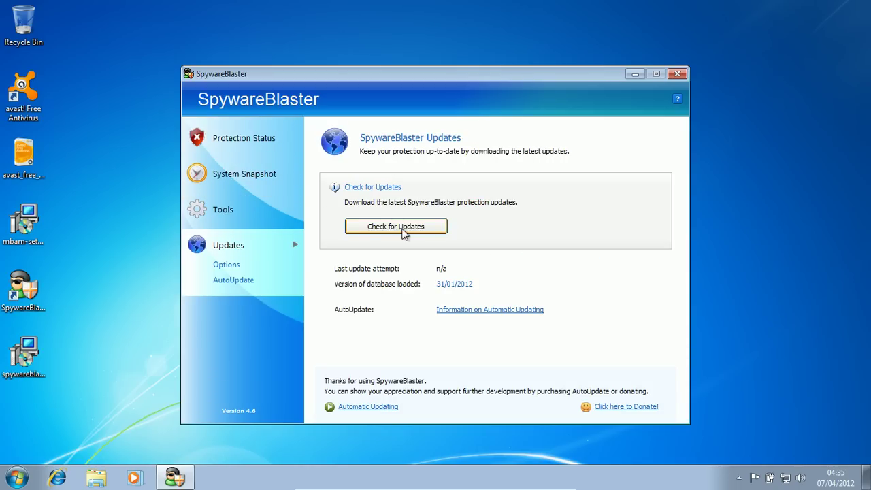
click(398, 228)
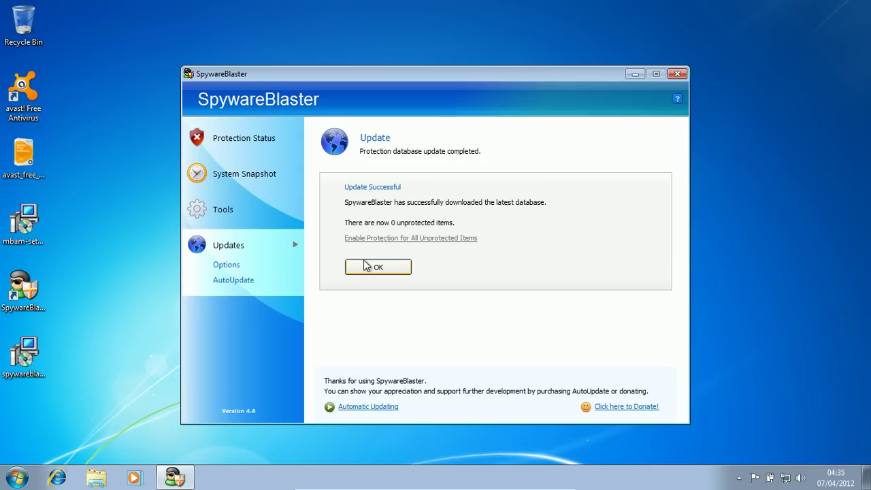
click(378, 267)
click(246, 136)
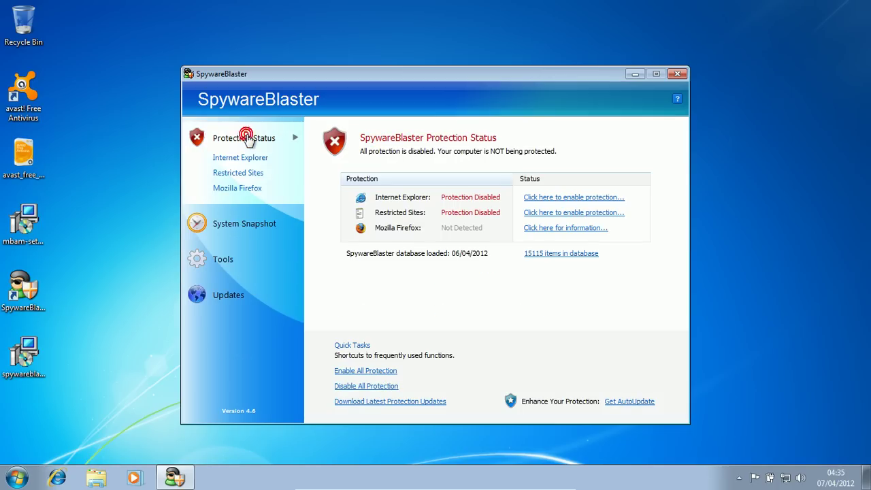
click(383, 371)
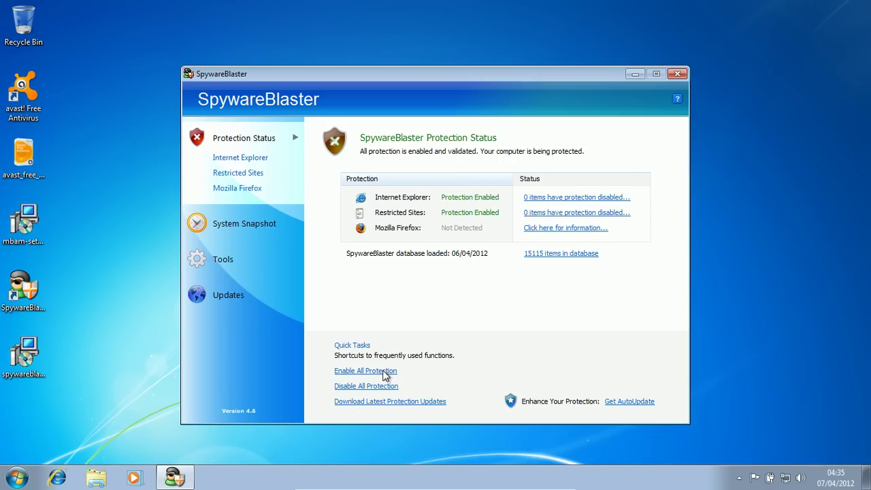
Check for SpywareBlaster updates once more and close the program after reviewing the protection status
click(233, 301)
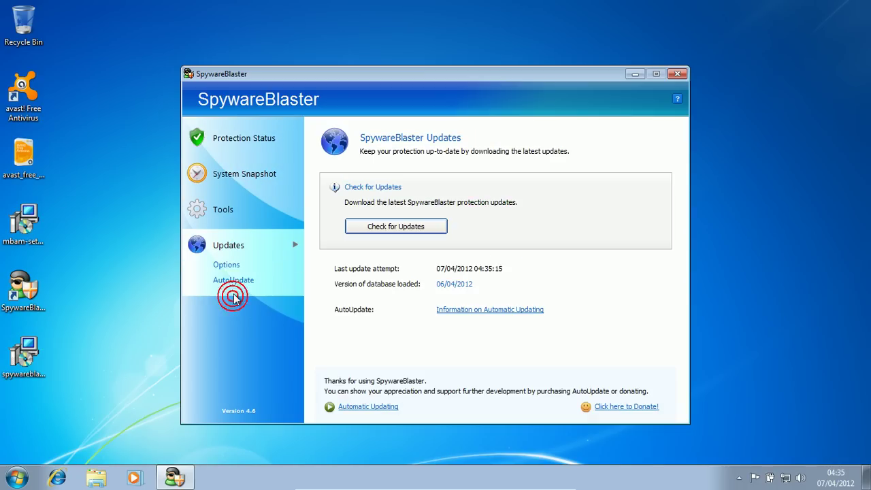
click(389, 227)
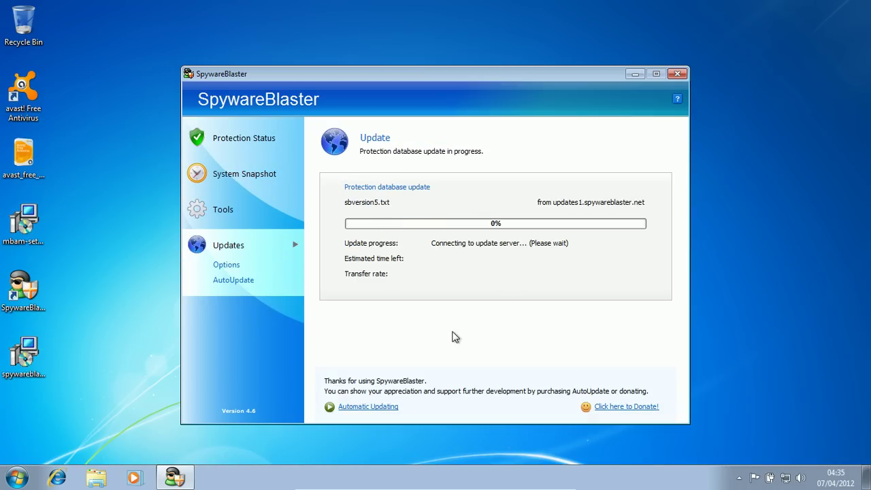
click(383, 230)
click(245, 150)
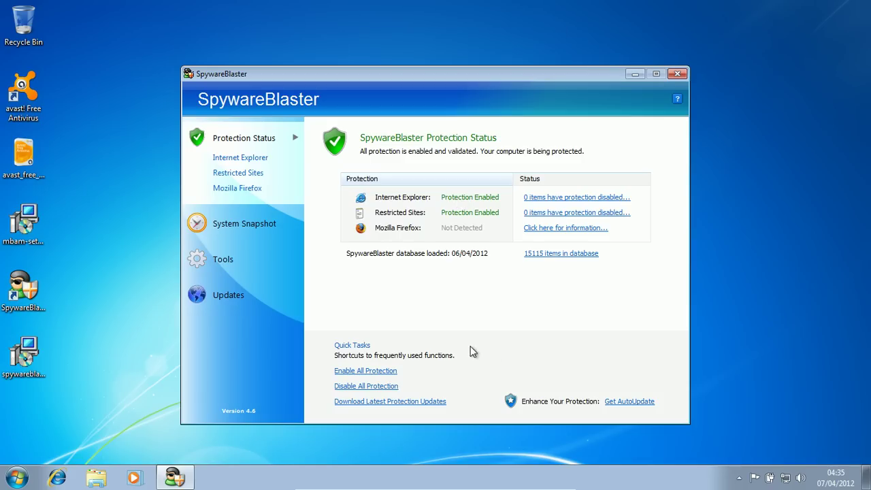
click(677, 73)
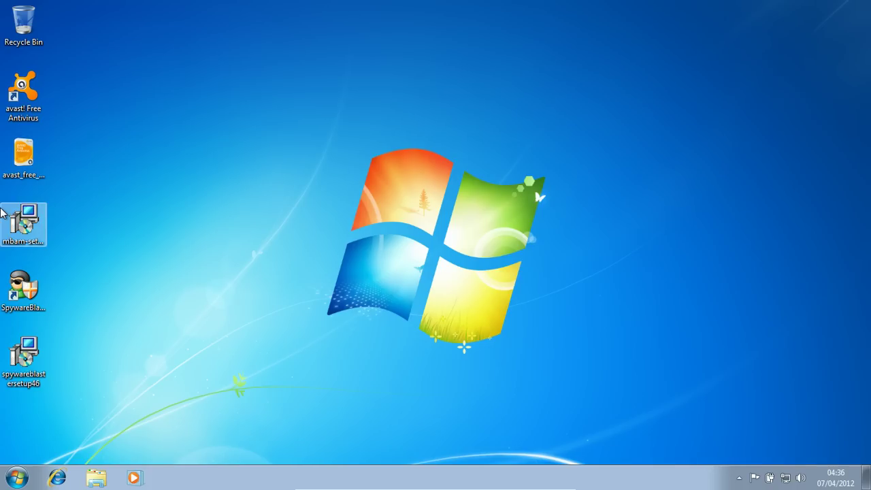
Launch the Malwarebytes Anti-Malware setup file from the Desktop, allow it to run and accept its license agreement
double_click(19, 241)
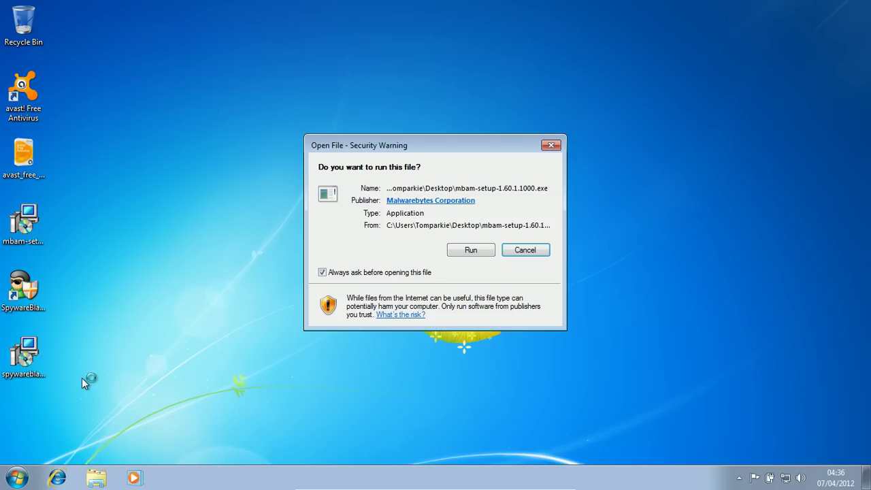
click(471, 249)
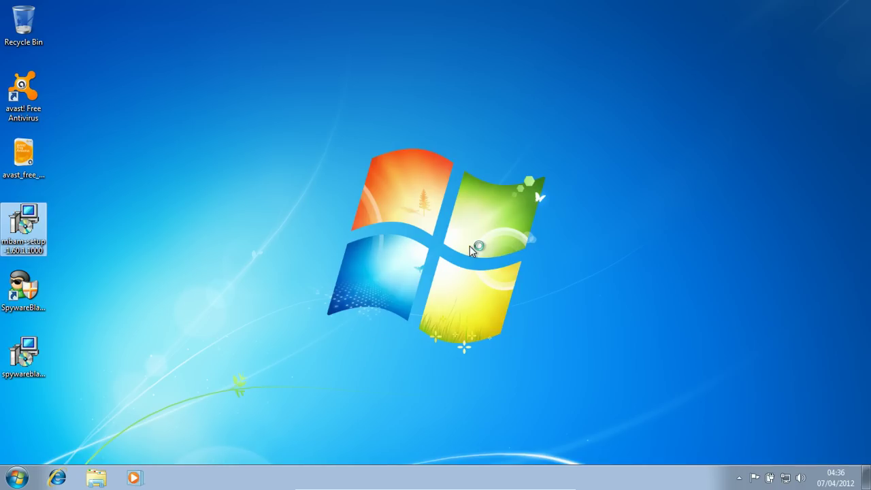
click(452, 265)
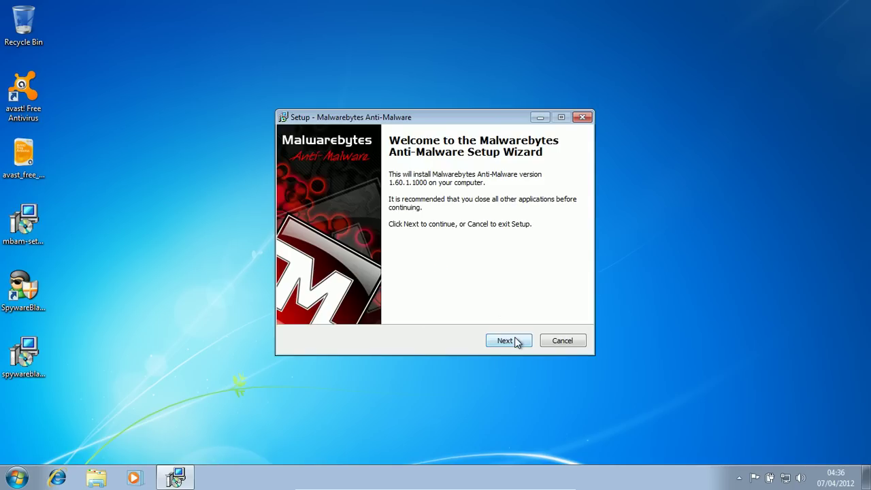
click(513, 339)
click(358, 300)
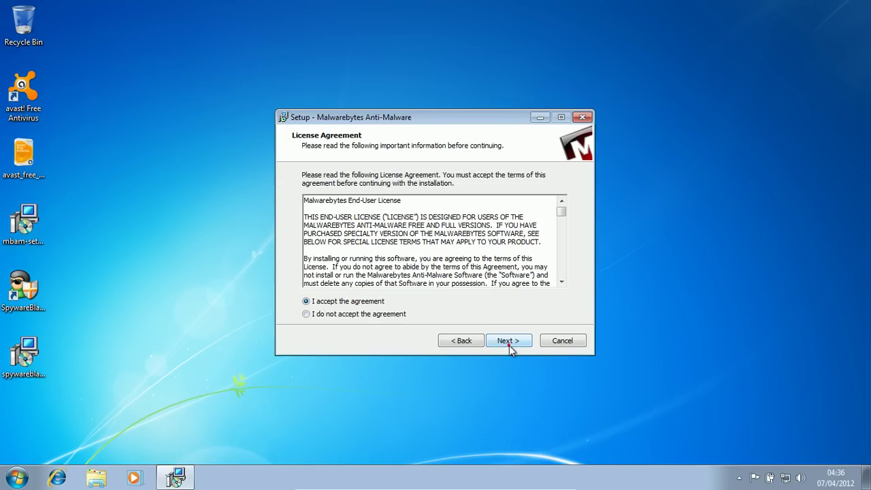
Complete the Malwarebytes Anti-Malware installation with the default folders, leaving the update and launch options enabled
click(509, 342)
click(505, 343)
click(505, 343)
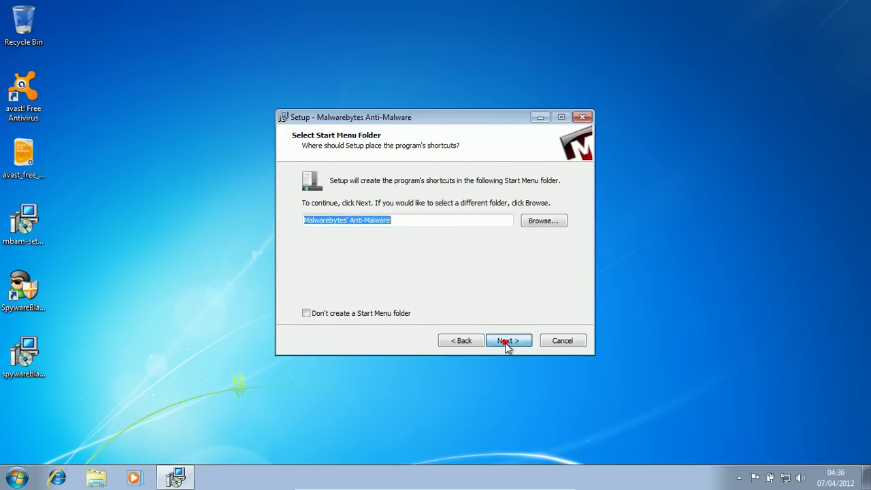
click(505, 342)
click(507, 342)
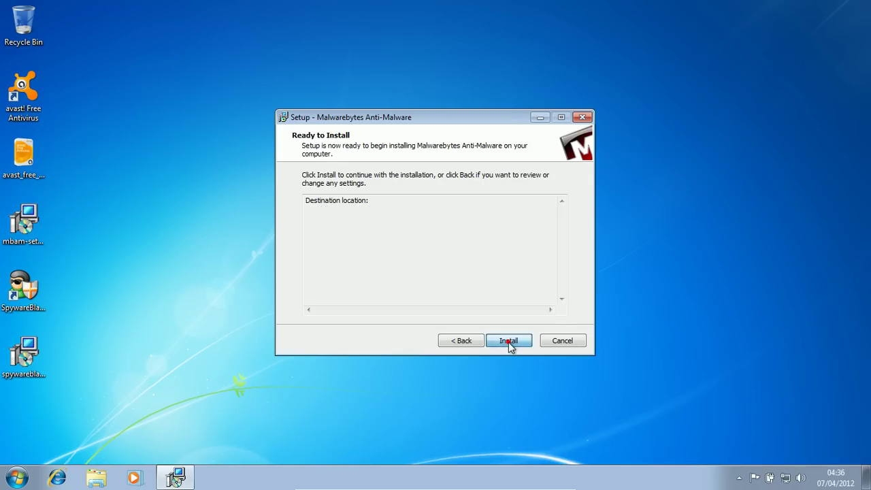
click(508, 343)
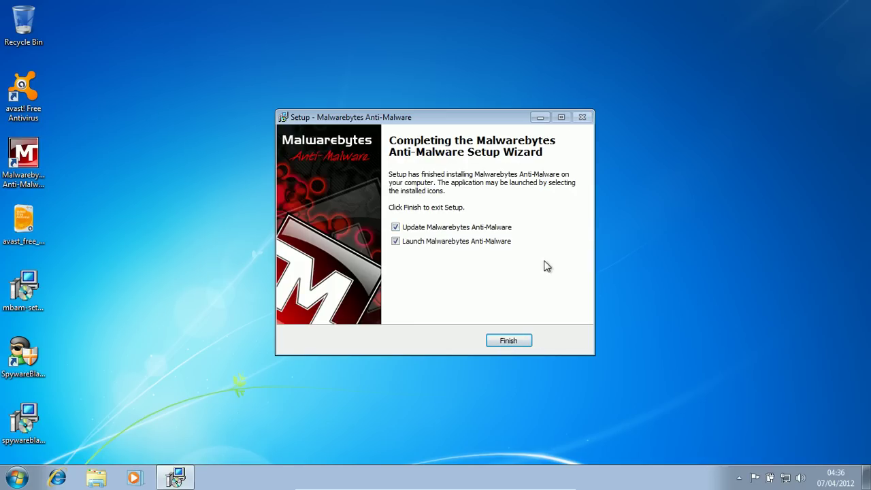
click(503, 341)
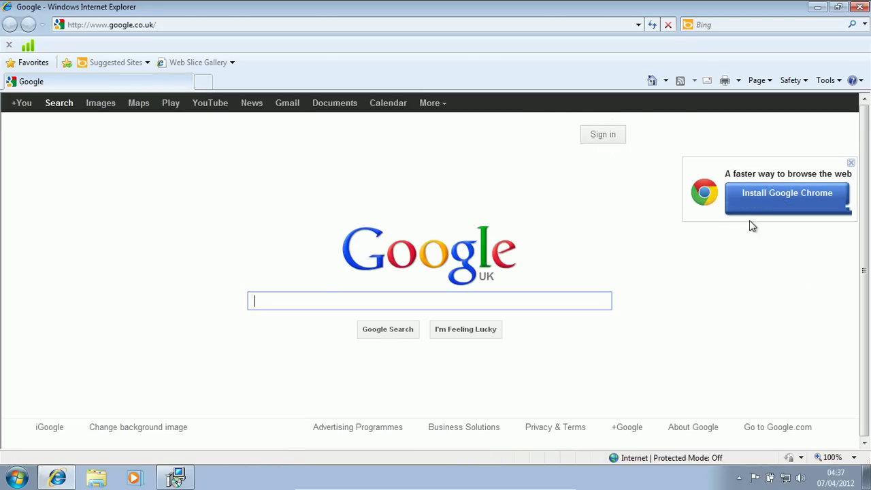
Dismiss the Google Chrome offer in Internet Explorer and go to ccleaner.com
click(853, 164)
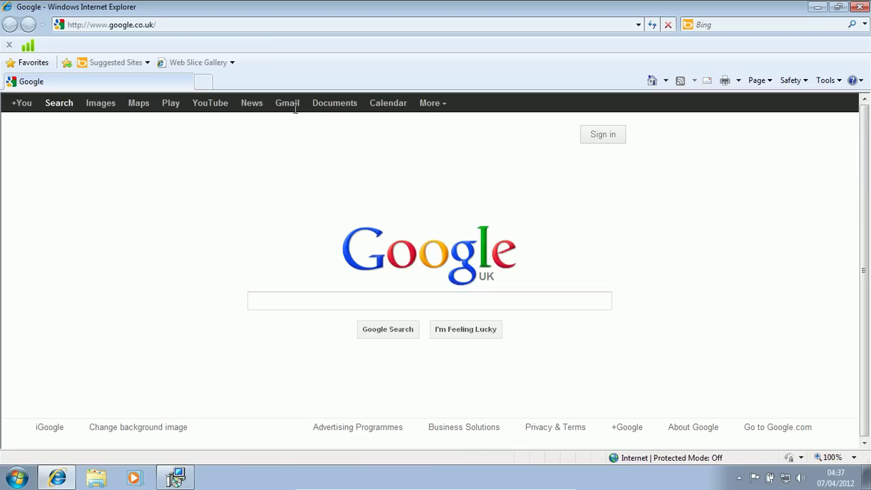
click(118, 24)
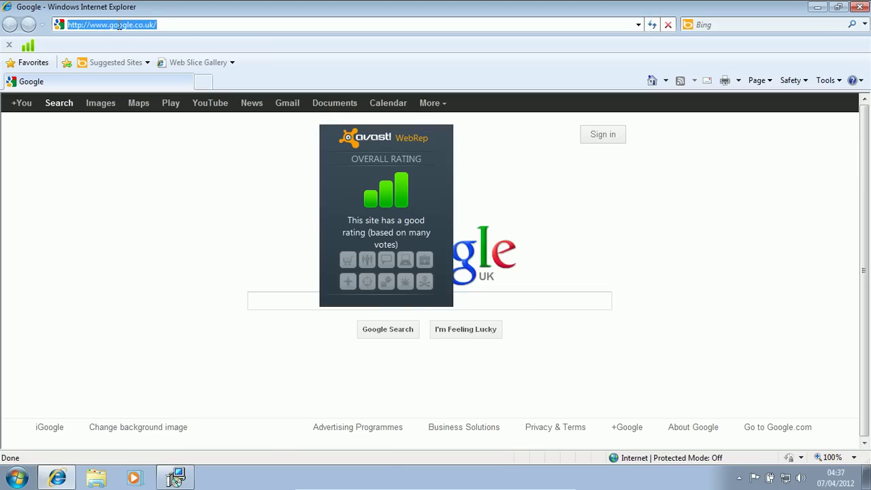
text(ccleanrt)
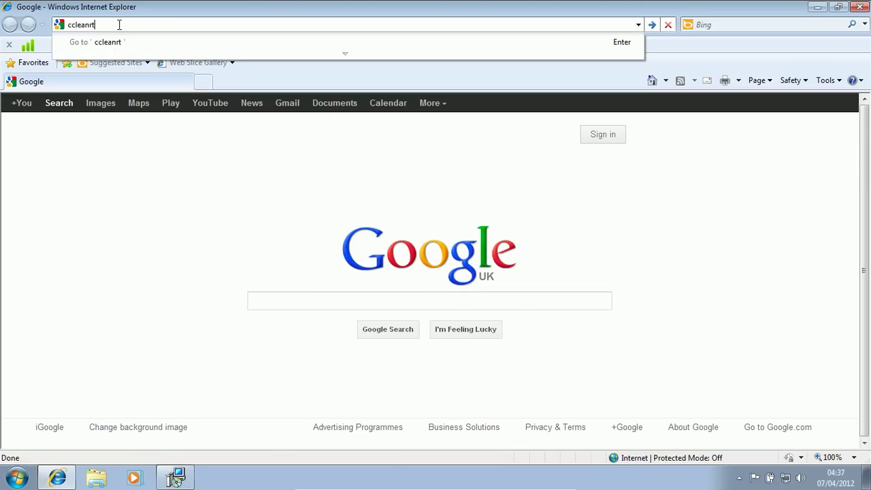
text(.com/)
key(Return)
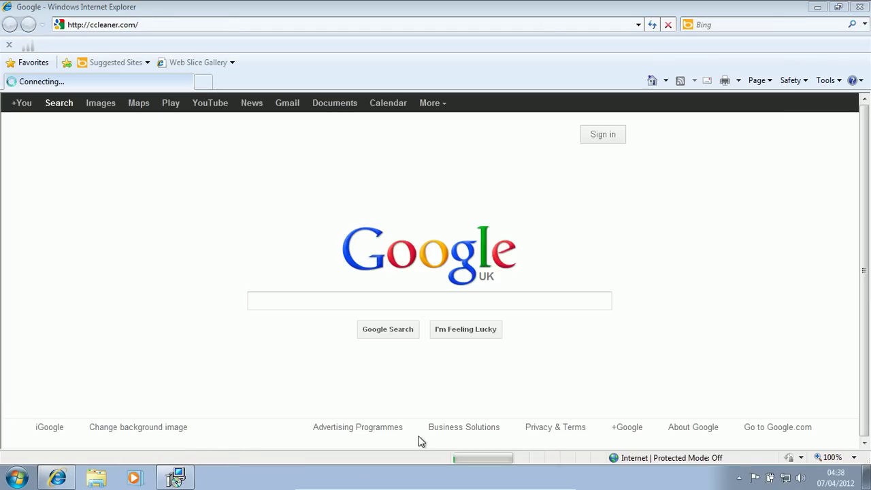
mouse_move(192, 478)
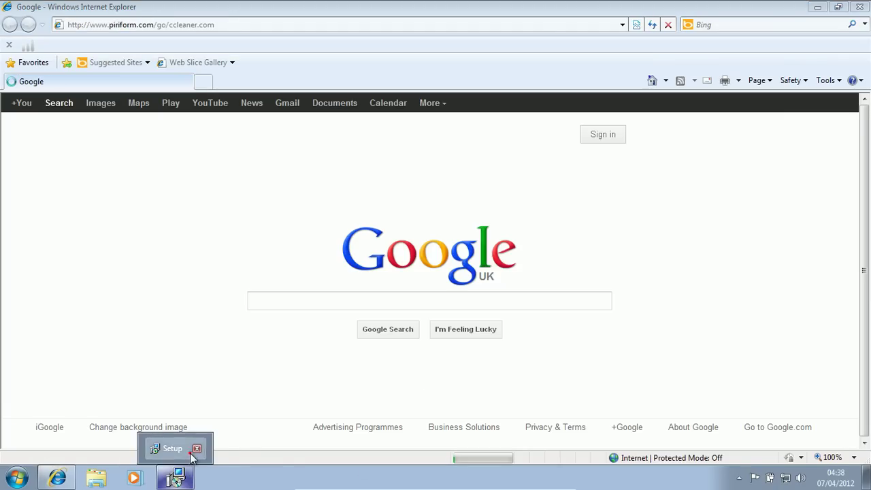
click(190, 453)
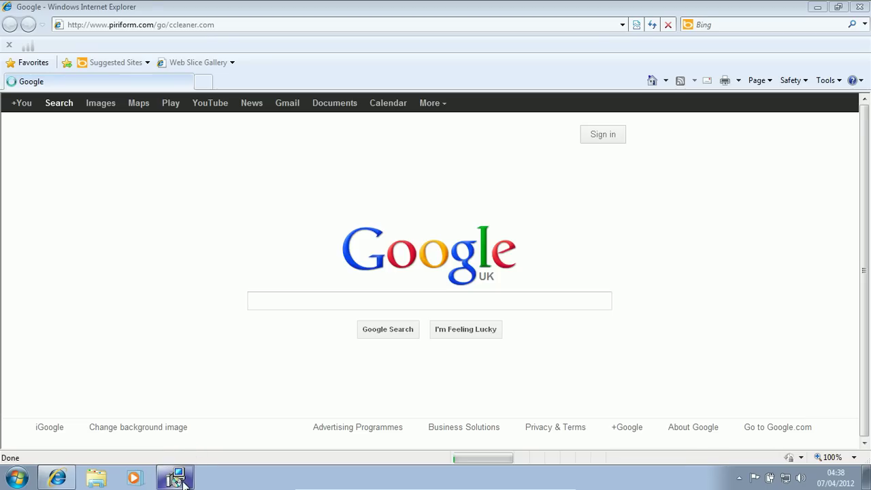
mouse_move(175, 471)
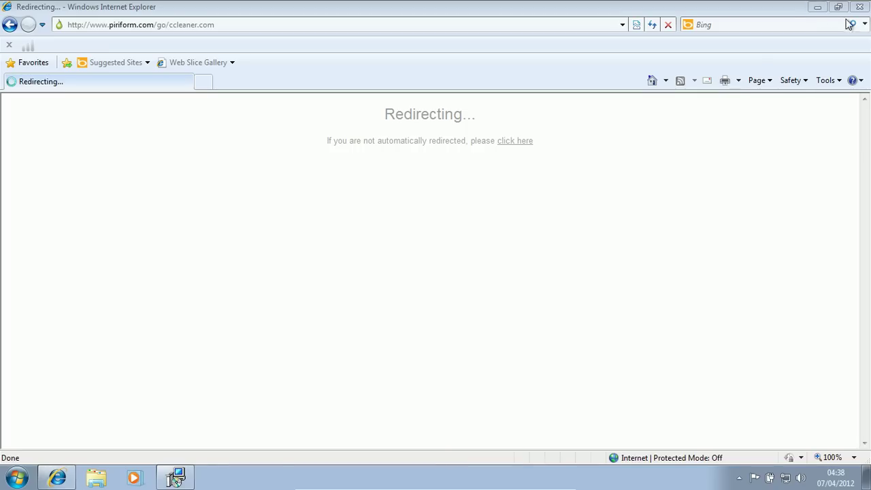
click(817, 9)
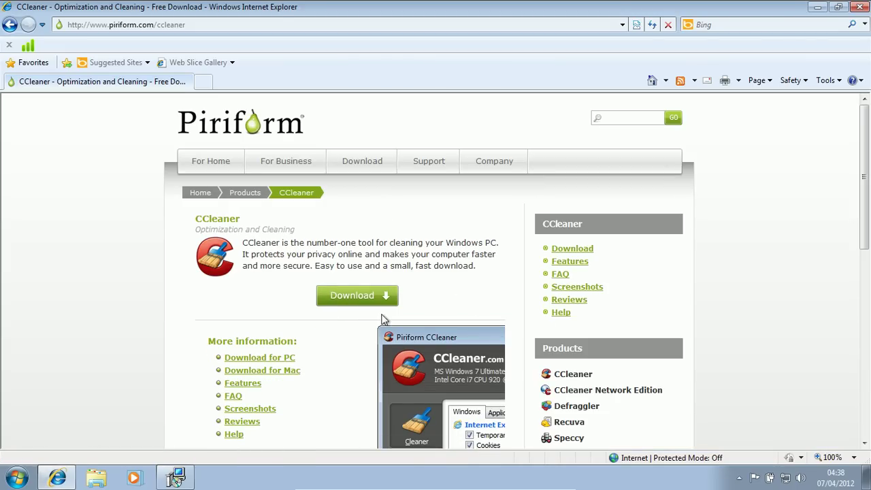
Get CCleaner Free through the Piriform.com download link and allow the blocked file download
click(363, 305)
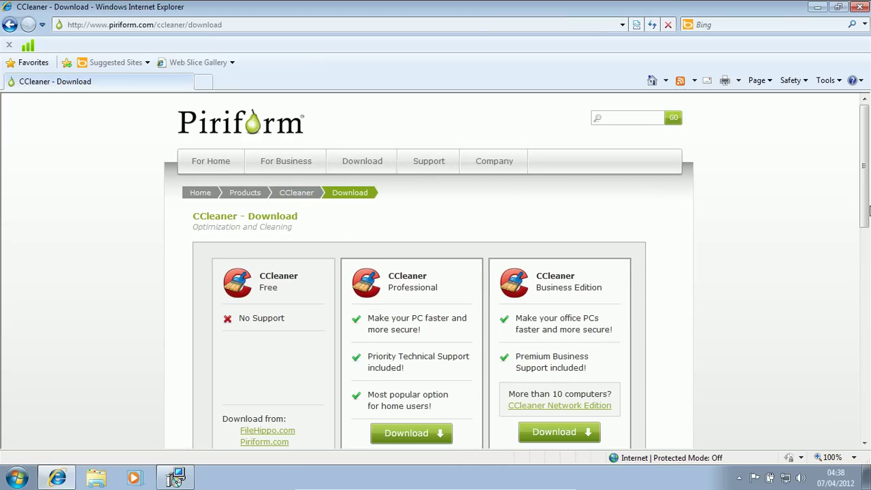
drag(867, 218, 866, 263)
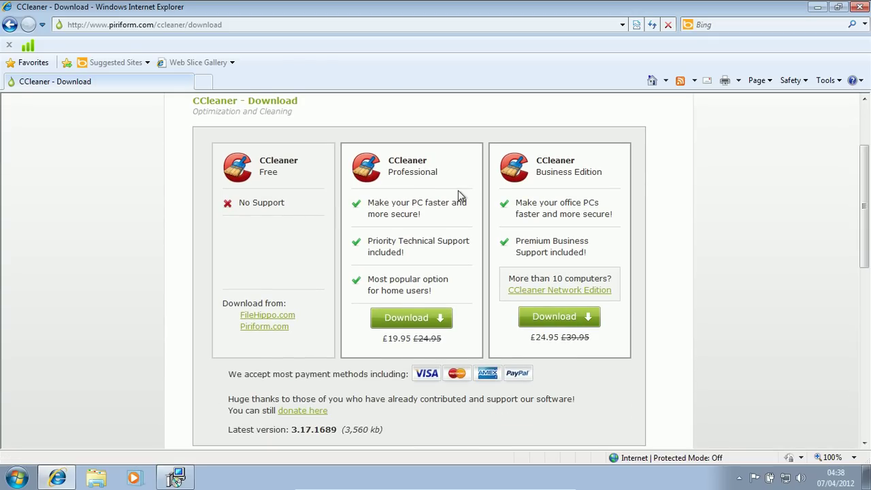
click(254, 332)
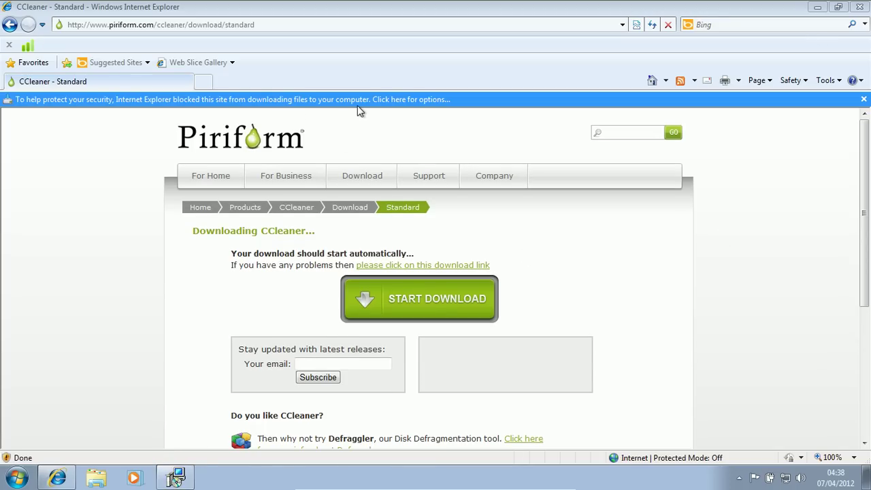
click(358, 102)
click(384, 115)
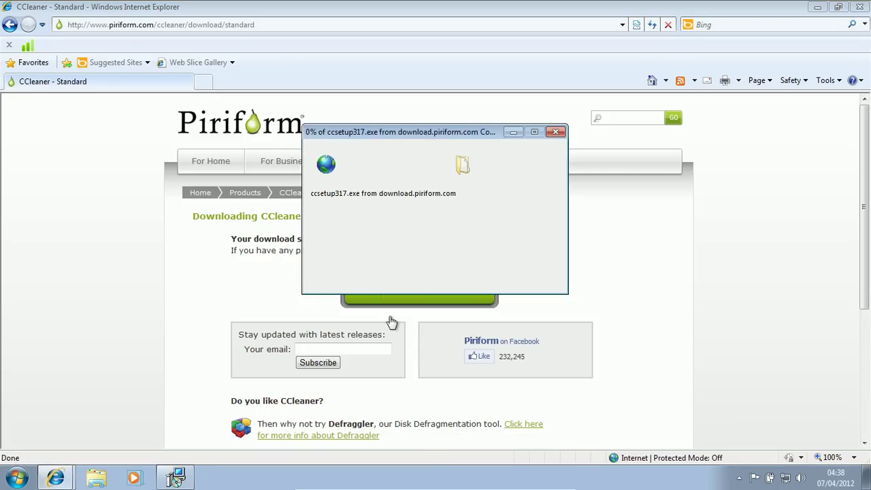
Run the downloaded ccsetup317.exe, approve its security warning and choose English as the installer language
click(409, 250)
drag(407, 130, 719, 55)
click(556, 282)
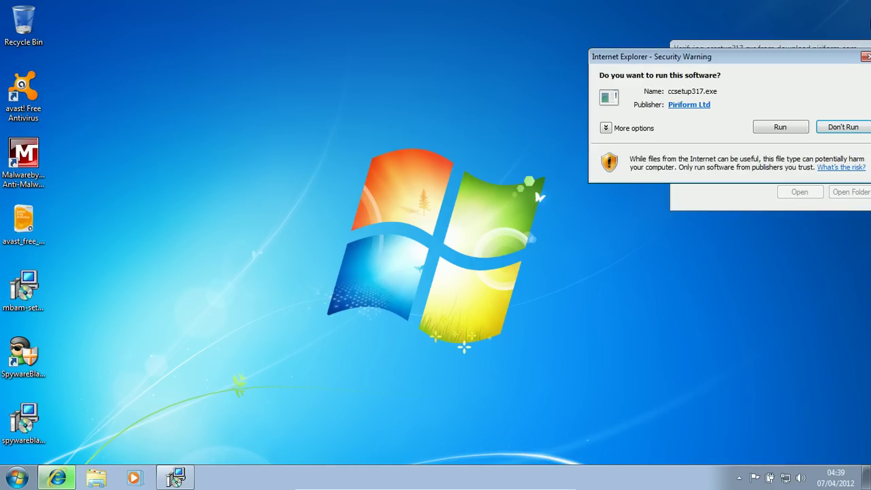
click(773, 125)
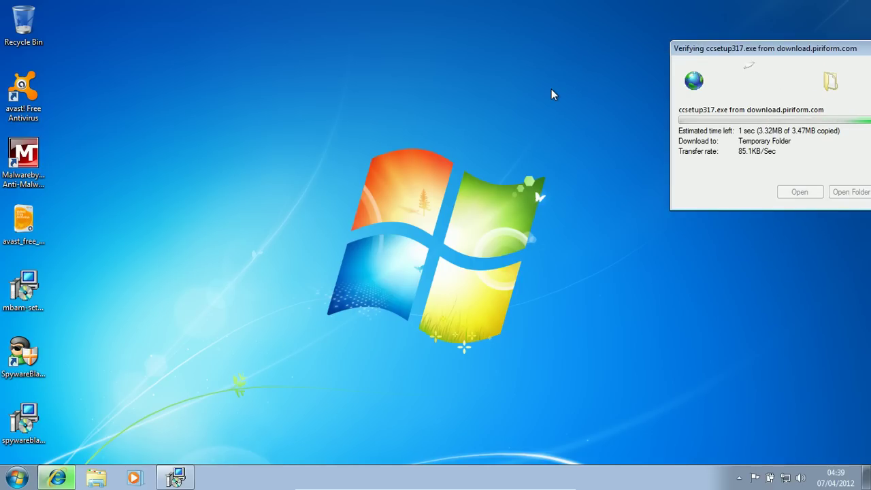
drag(768, 57, 694, 70)
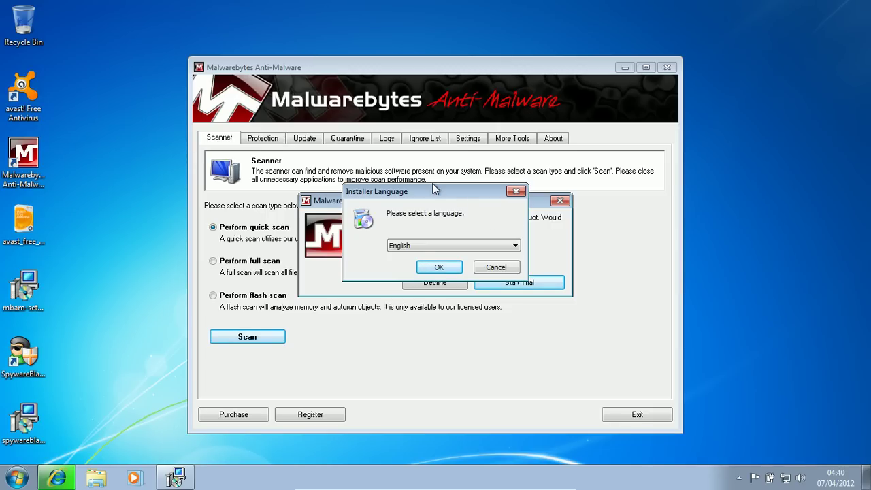
click(427, 267)
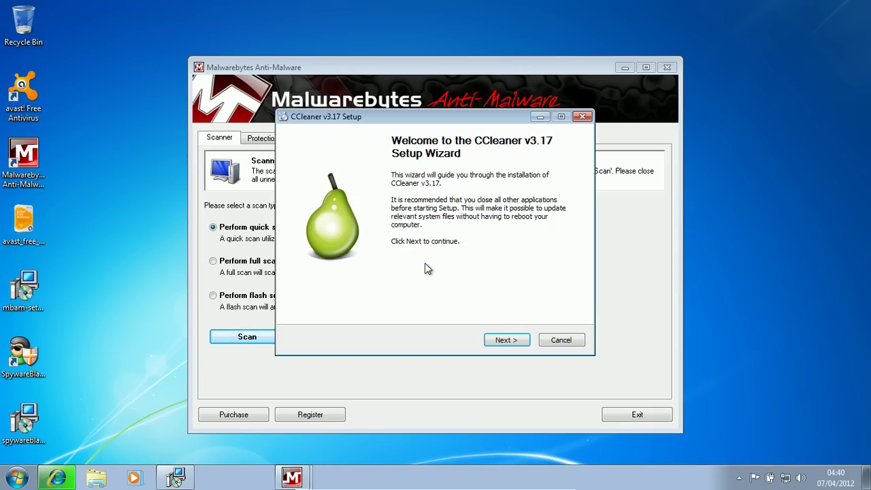
Decline the Malwarebytes trial offer, view the program's About information and exit Malwarebytes Anti-Malware
drag(365, 117, 803, 119)
click(430, 284)
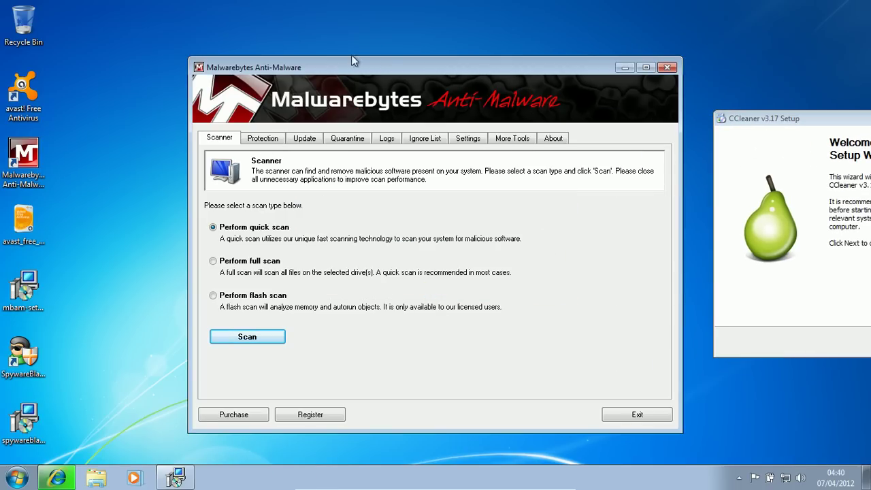
drag(377, 67, 353, 34)
drag(454, 41, 443, 61)
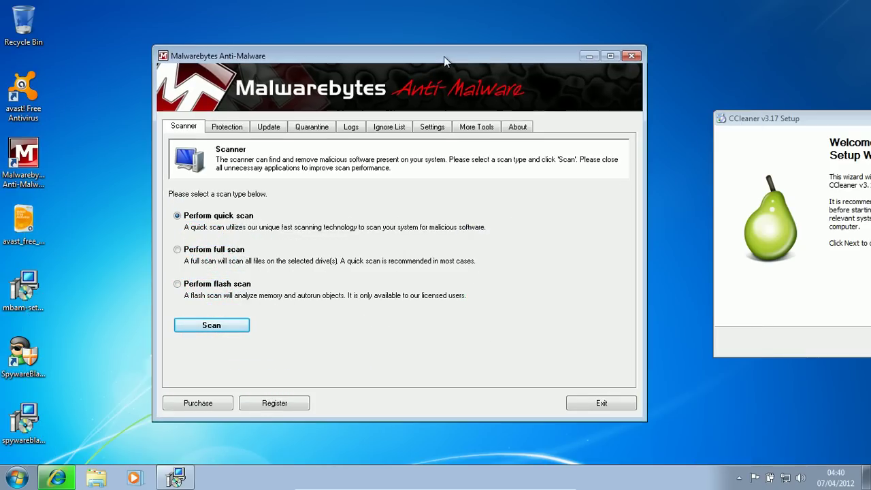
click(516, 128)
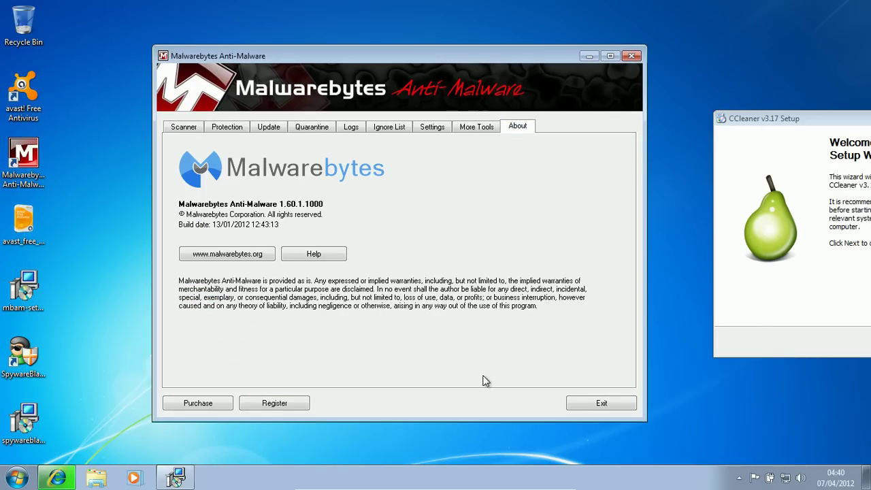
click(618, 404)
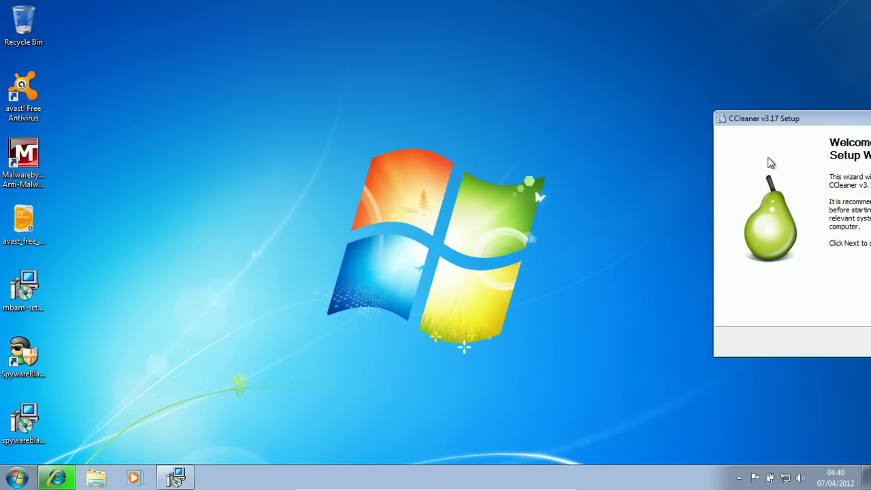
Install CCleaner v3.17 without the 'Open CCleaner...' Recycle Bin option and without the Google Toolbar
drag(781, 129, 435, 138)
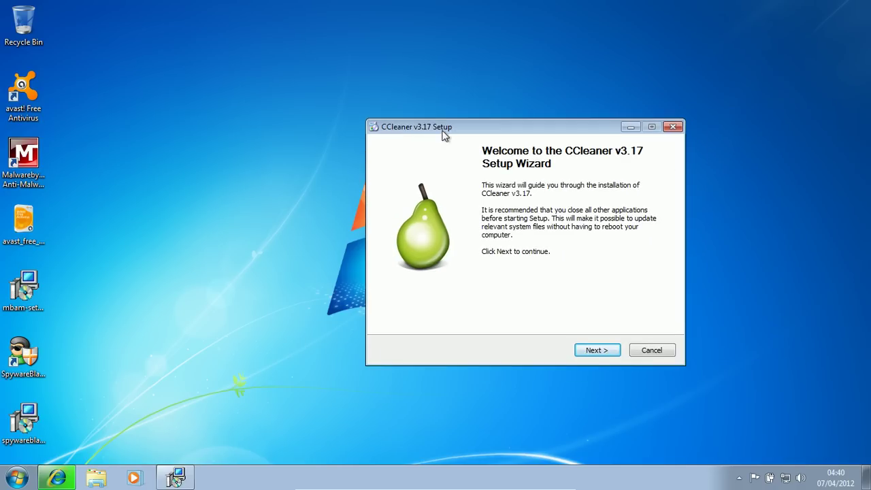
click(593, 357)
click(596, 351)
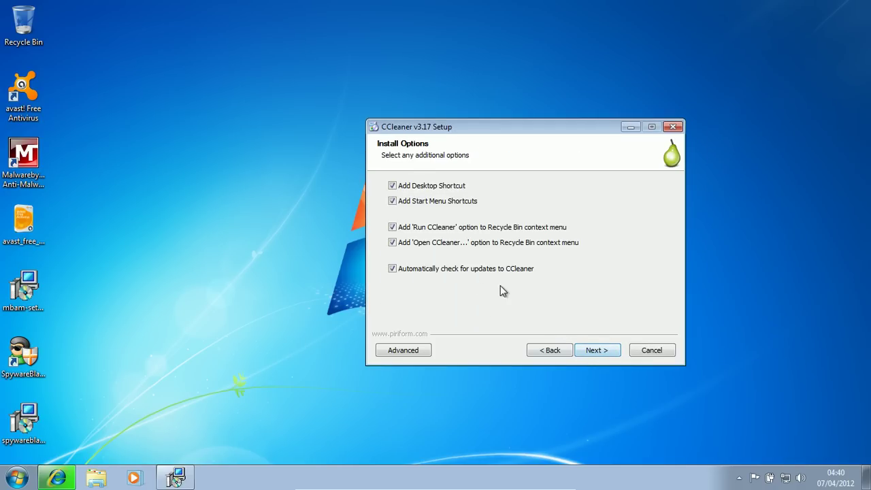
click(428, 243)
click(591, 350)
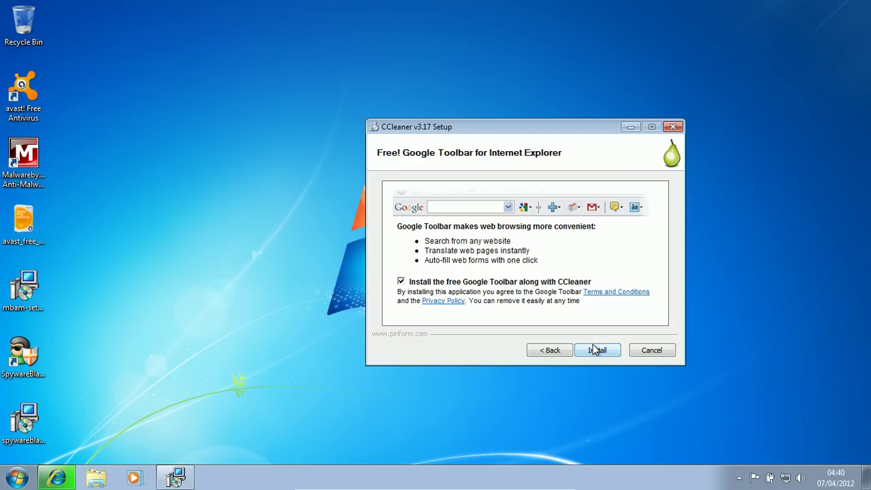
click(437, 281)
click(593, 351)
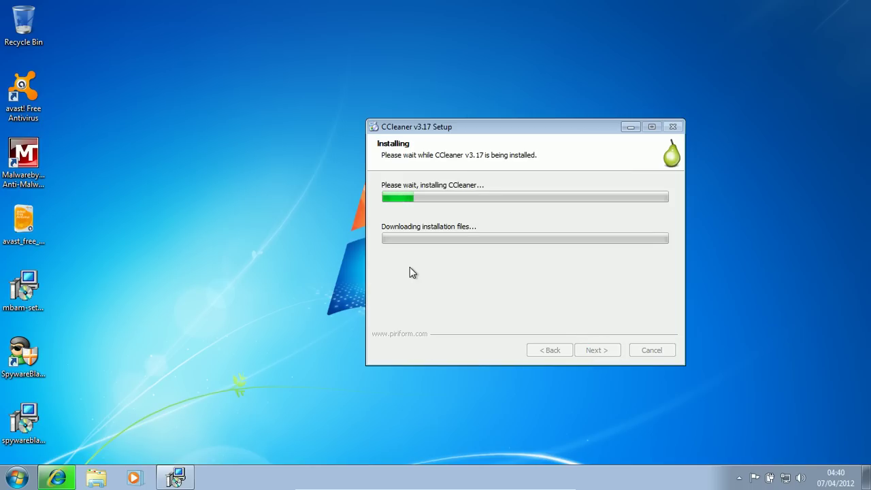
Finish the CCleaner setup with Run CCleaner v3.17 enabled and decline the intelligent cookie scan
click(412, 214)
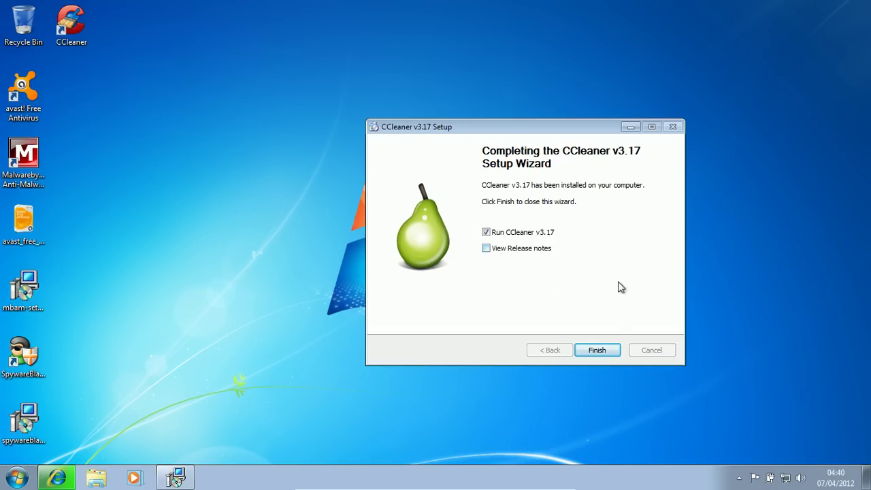
click(600, 351)
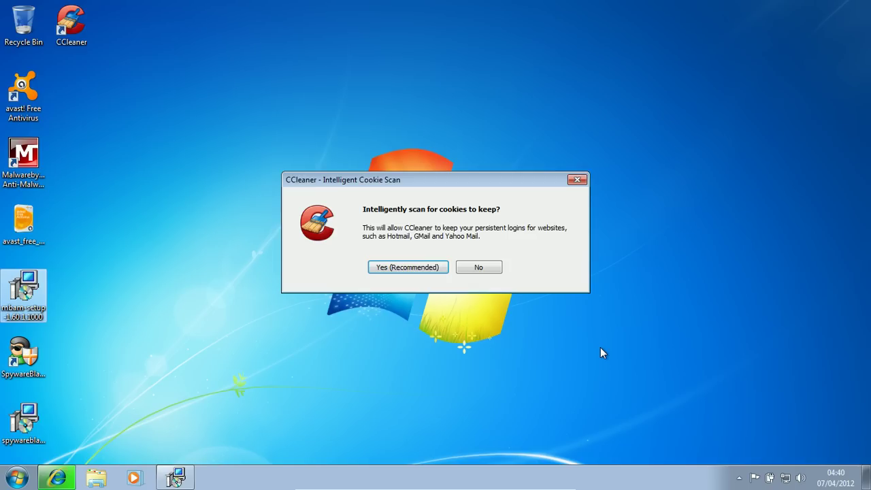
click(479, 267)
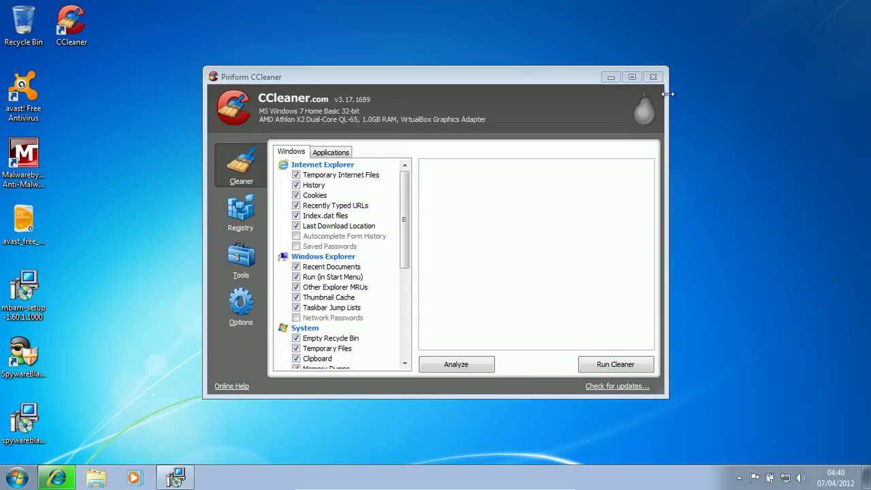
Delete the avast installer file from the Desktop, with the CCleaner window moved slightly
drag(483, 85, 505, 70)
drag(24, 221, 34, 41)
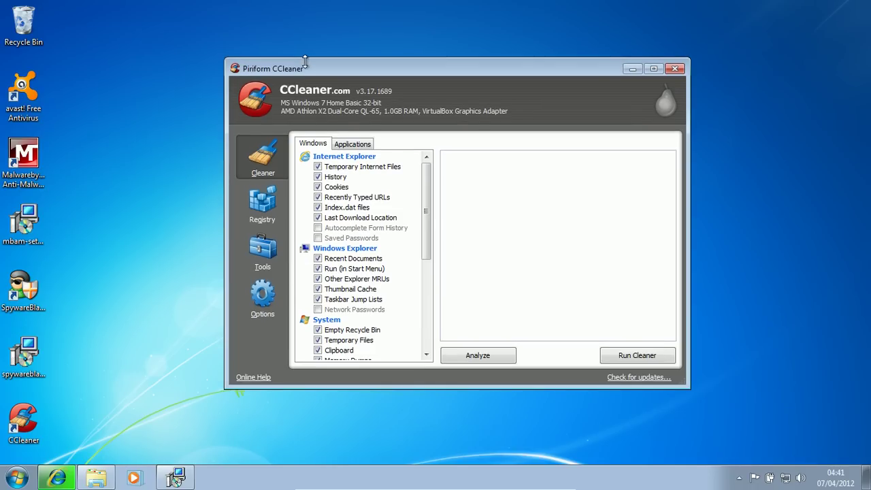
Maximize the CCleaner window and look through its Tools section and the About page of its Options
drag(284, 67, 410, 76)
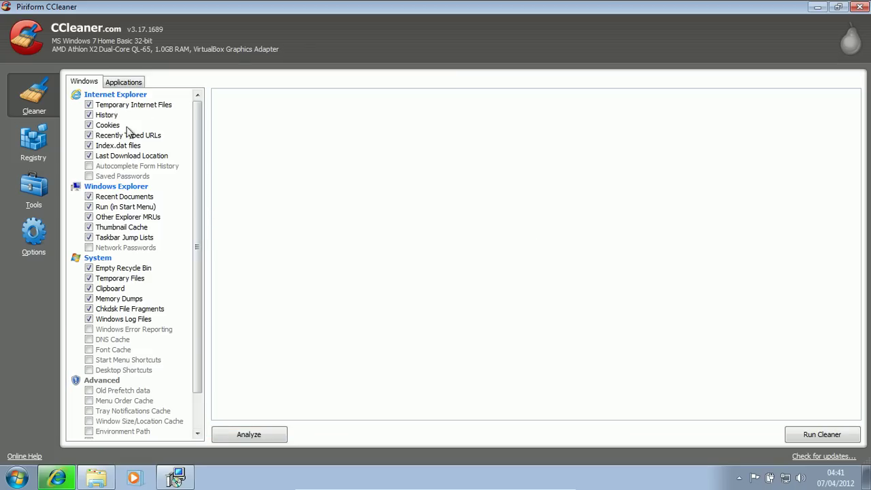
click(35, 204)
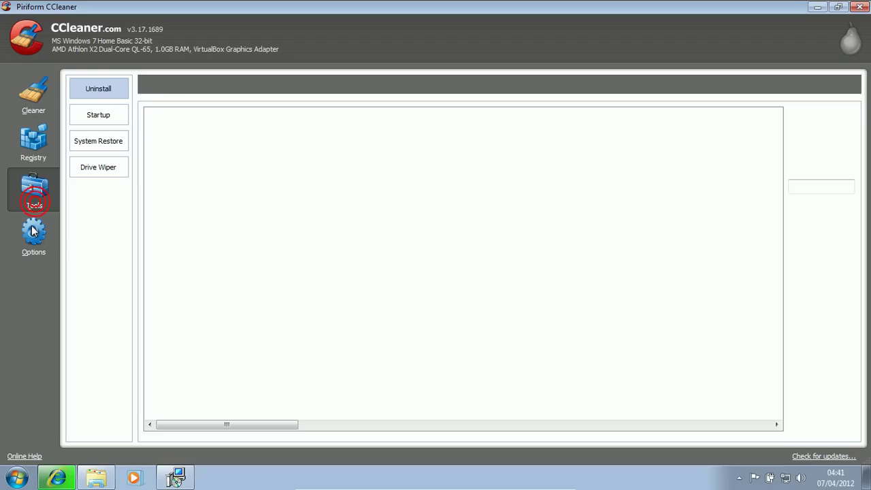
click(32, 231)
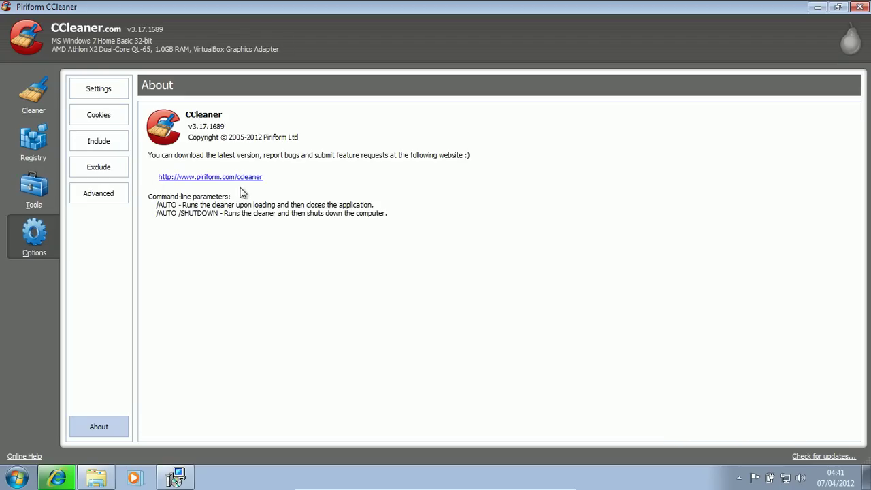
Disable CCleaner's "Run CCleaner" option for the Recycle Bin context menu and enable "Hide warning messages" in its advanced settings
click(95, 96)
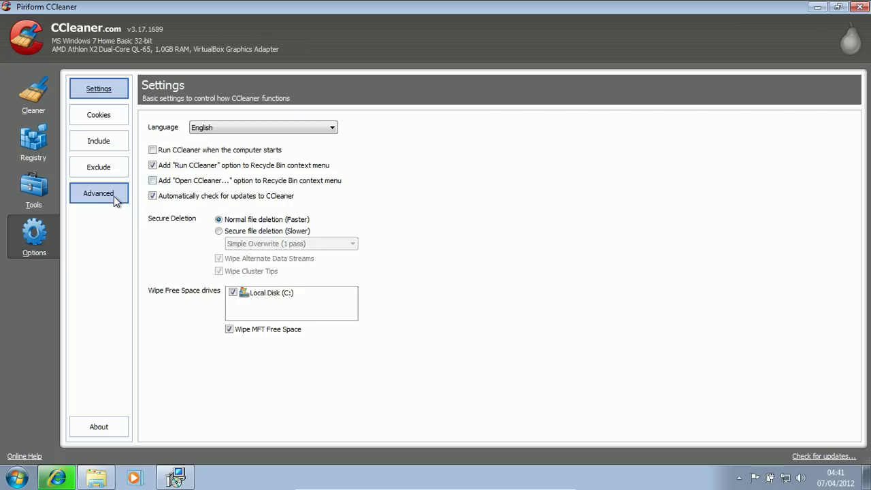
click(175, 166)
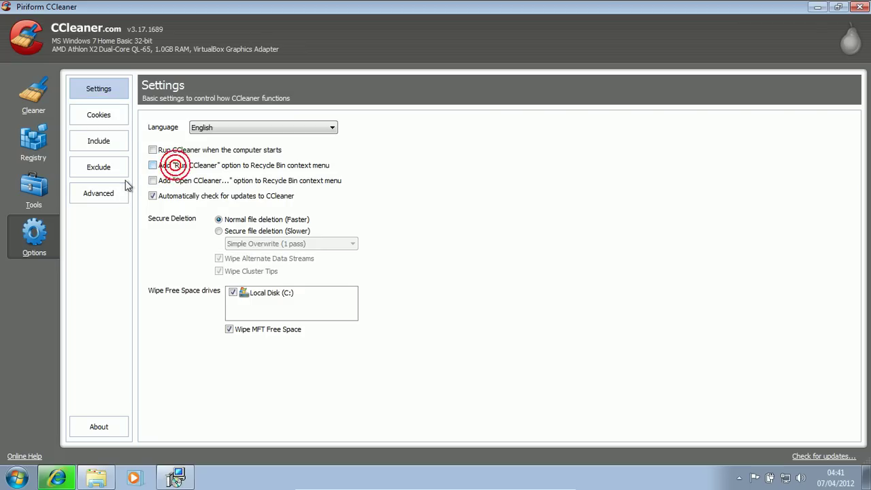
click(85, 198)
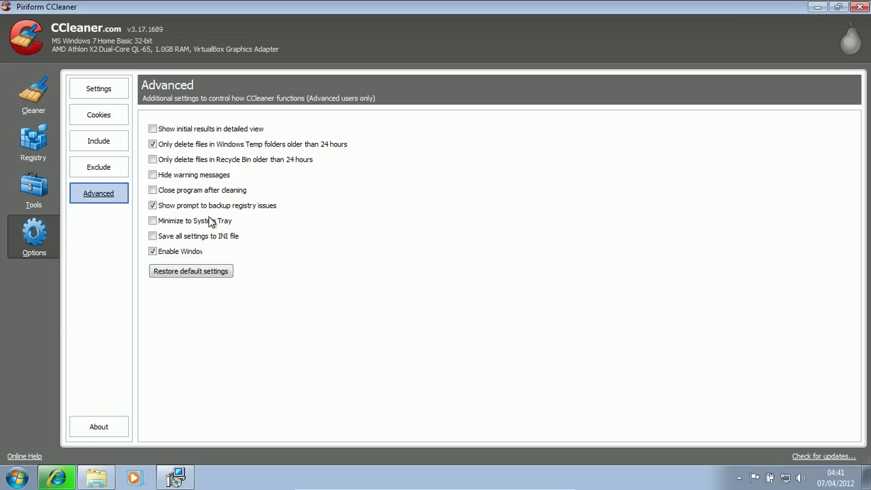
click(174, 175)
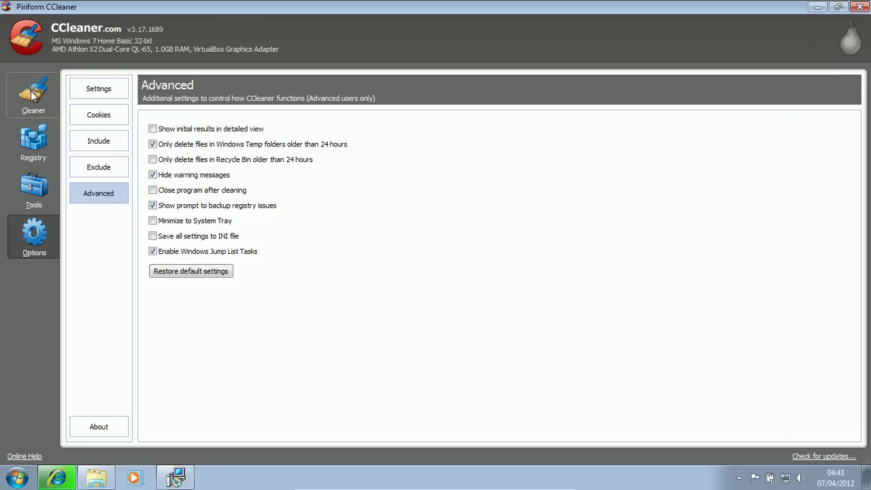
Include Autocomplete Form History, Saved Passwords and Network Passwords in the cleaner's Internet Explorer and Windows Explorer items
click(33, 95)
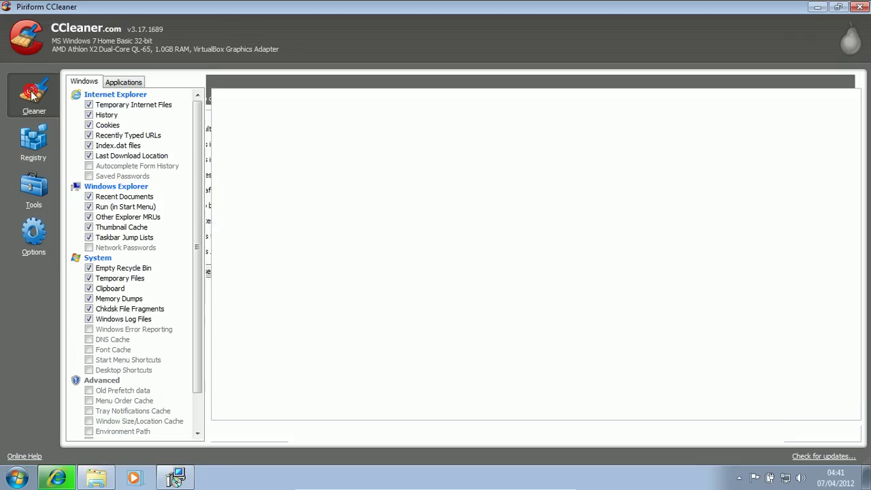
click(89, 166)
click(88, 176)
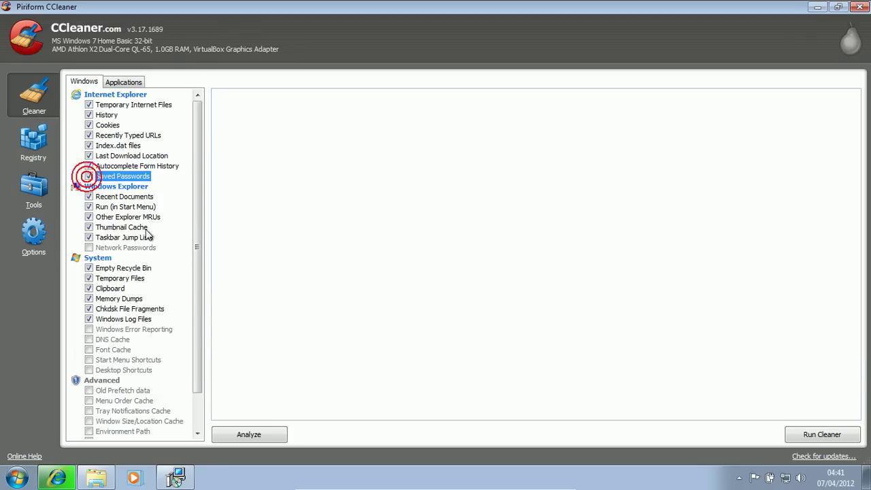
click(89, 248)
Include Windows Error Reporting, DNS Cache, Font Cache, Start Menu Shortcuts, Desktop Shortcuts and Old Prefetch data in the cleaning
click(89, 319)
click(89, 329)
click(89, 339)
click(88, 350)
click(89, 360)
click(89, 370)
click(89, 390)
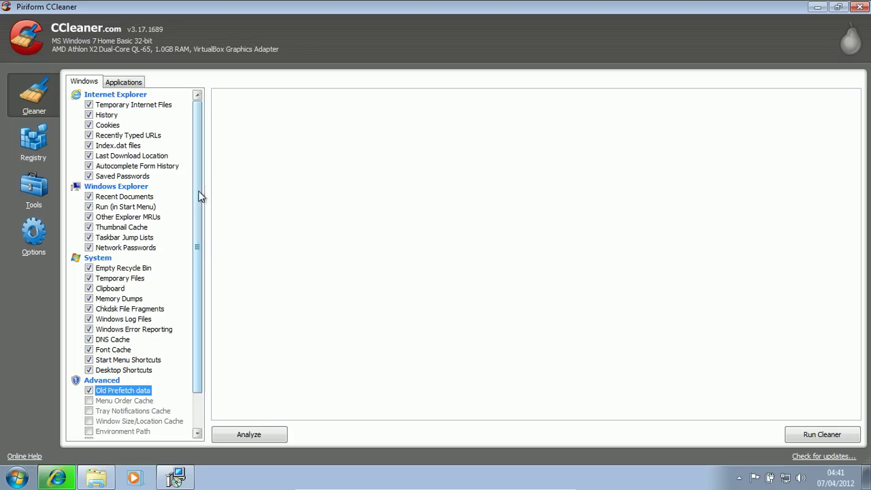
Include MS Management Console, Game Explorer and Malwarebytes Anti Malware in the application cleaning items, returning to the Windows items
click(126, 82)
click(88, 176)
click(89, 166)
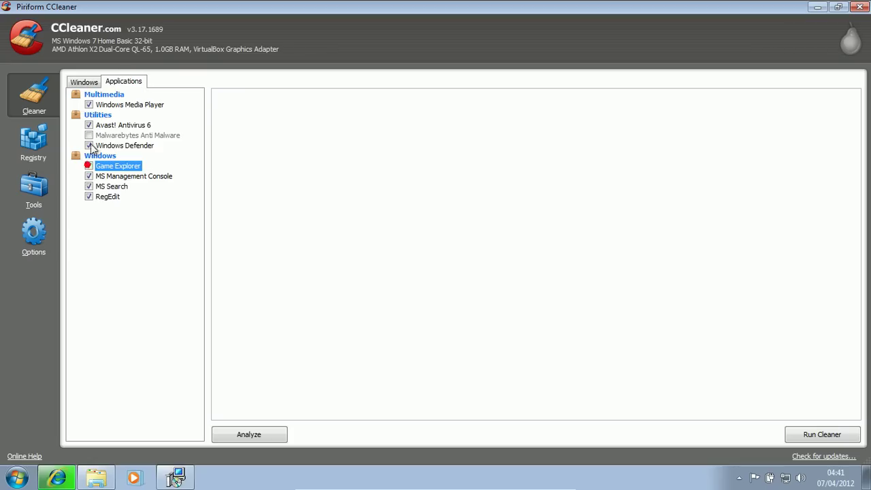
click(89, 135)
click(84, 82)
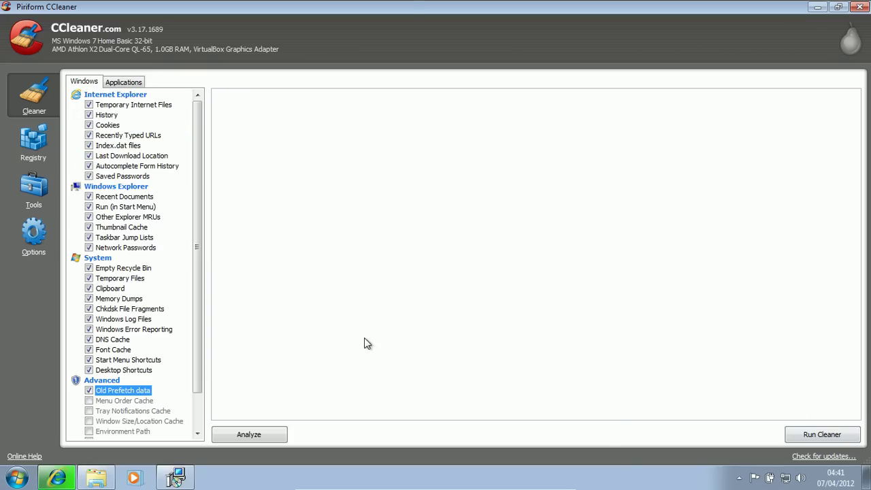
Run the cleaner on the selected items, confirm the file deletion, and select the Internet Explorer History entry in the results
click(823, 439)
click(361, 271)
click(518, 212)
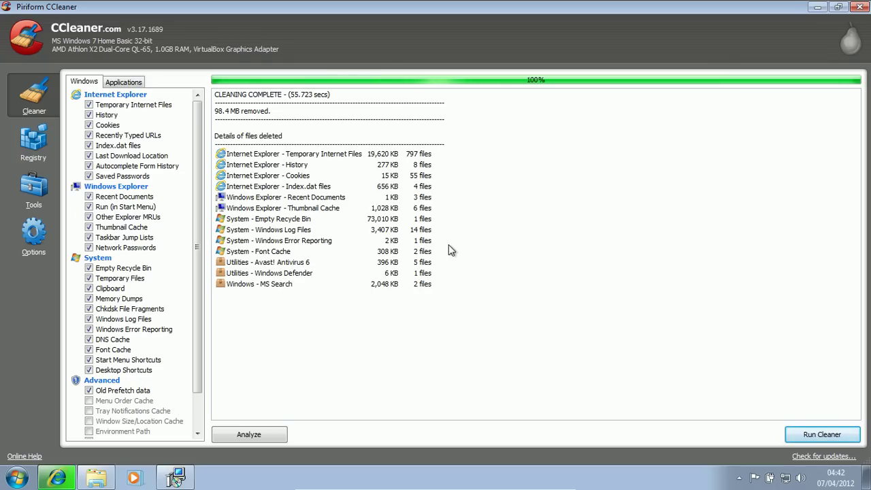
click(272, 164)
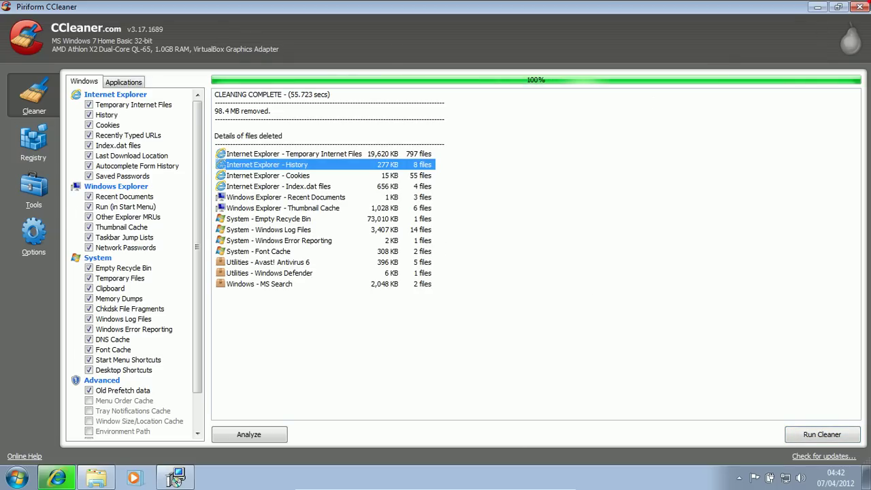
Close the remaining open windows and power off the Windows 7 (Clean Install) virtual machine without restoring the 'Clean Install' snapshot
click(175, 478)
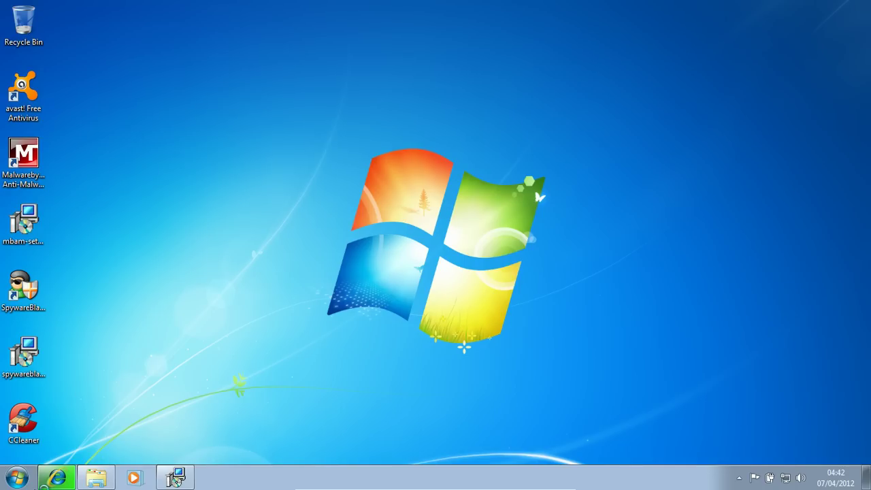
click(182, 478)
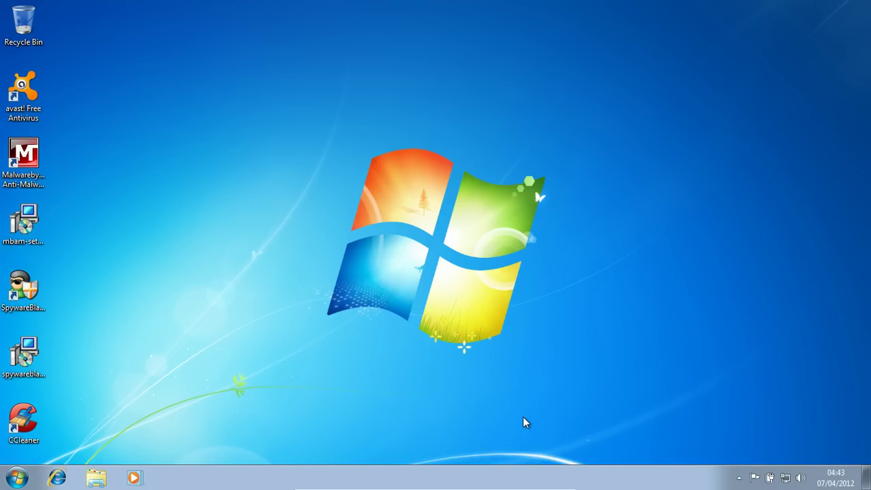
mouse_move(565, 489)
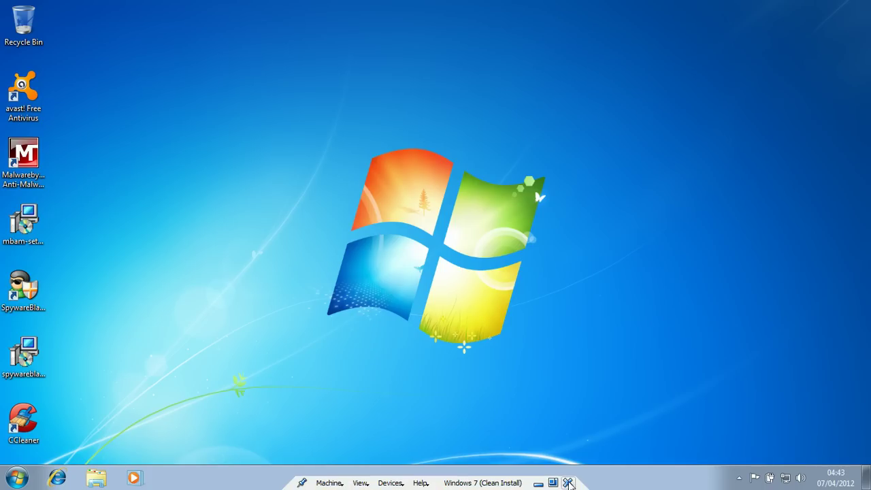
click(568, 483)
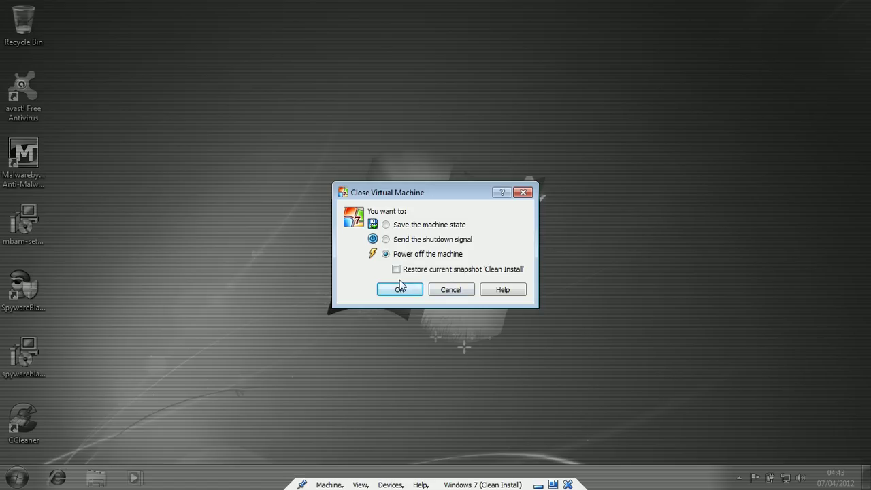
click(390, 291)
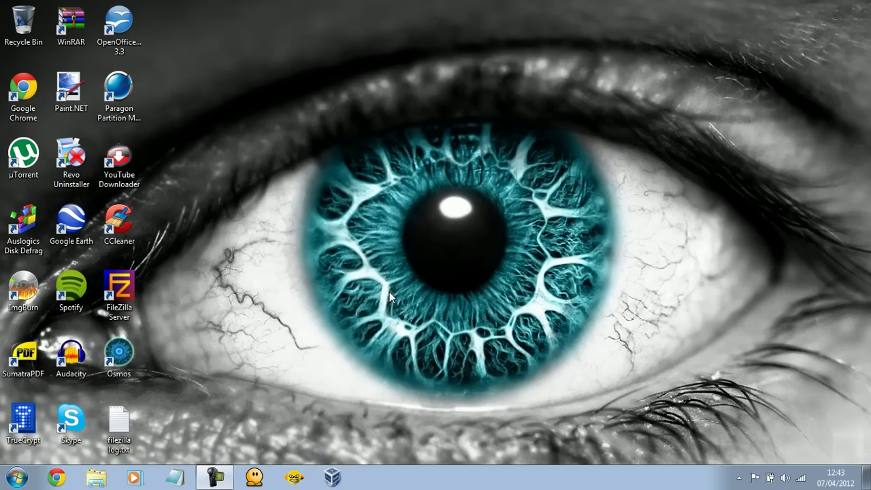